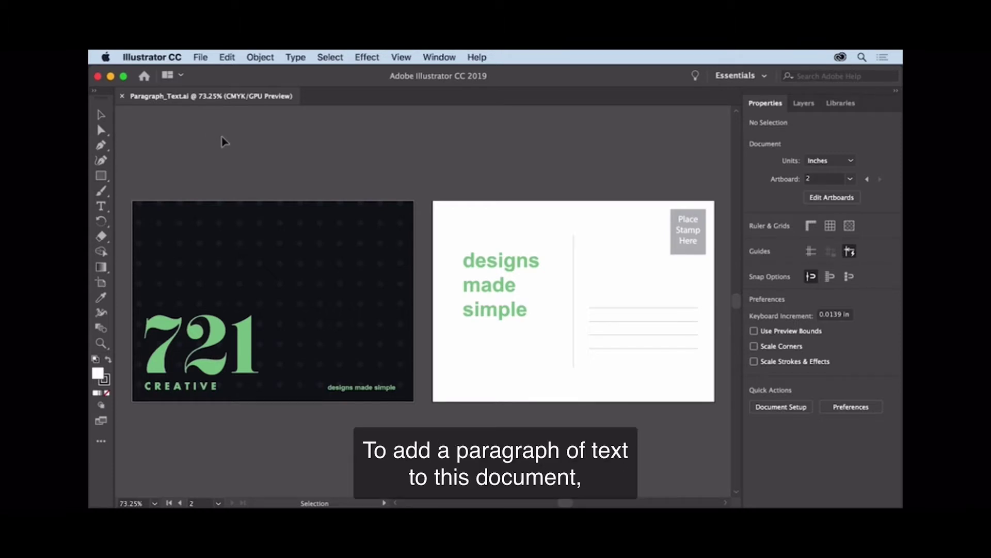
- Draw an area type box about 1.74 by 1.33 in below the green heading, containing "Let us market your business. Quick, simple, and elegant designs all made in house by our top designers."
left_click(101, 207)
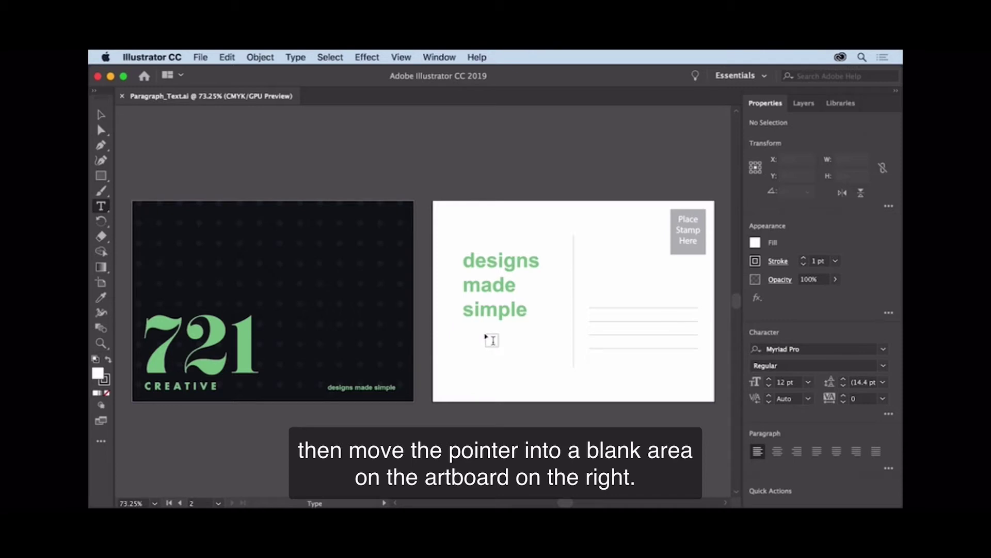
left_click_drag(485, 334, 557, 390)
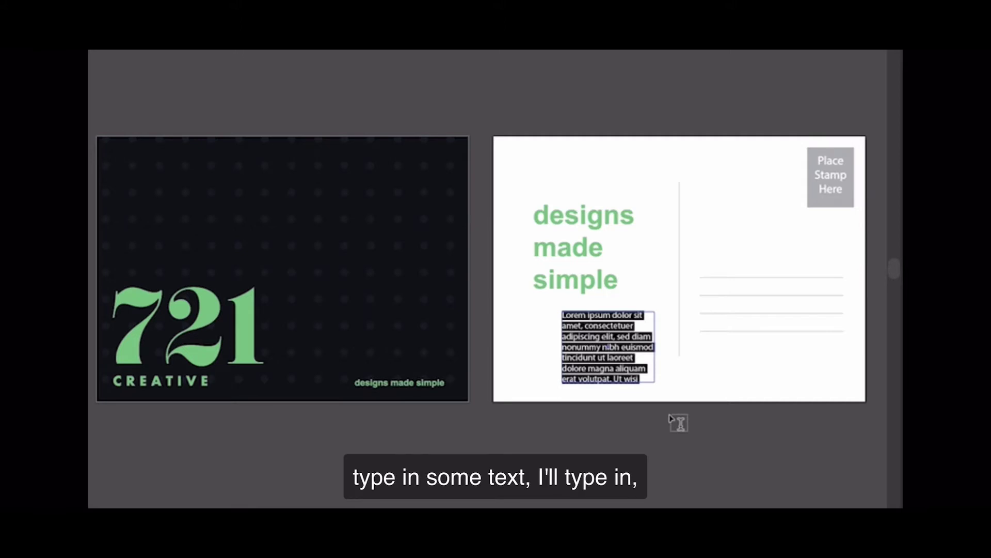
type("Let us ma")
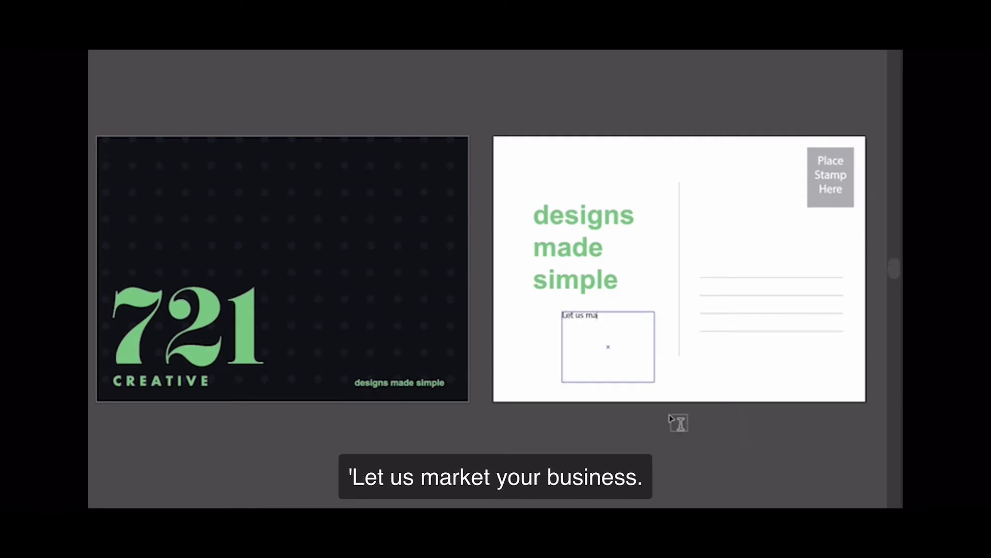
type("rket your business")
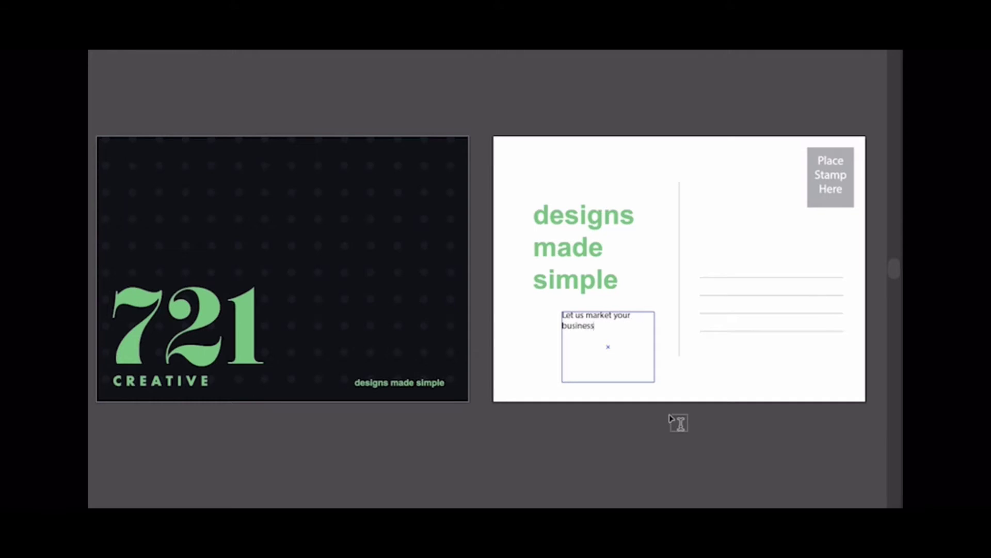
type(". Quick, simple,")
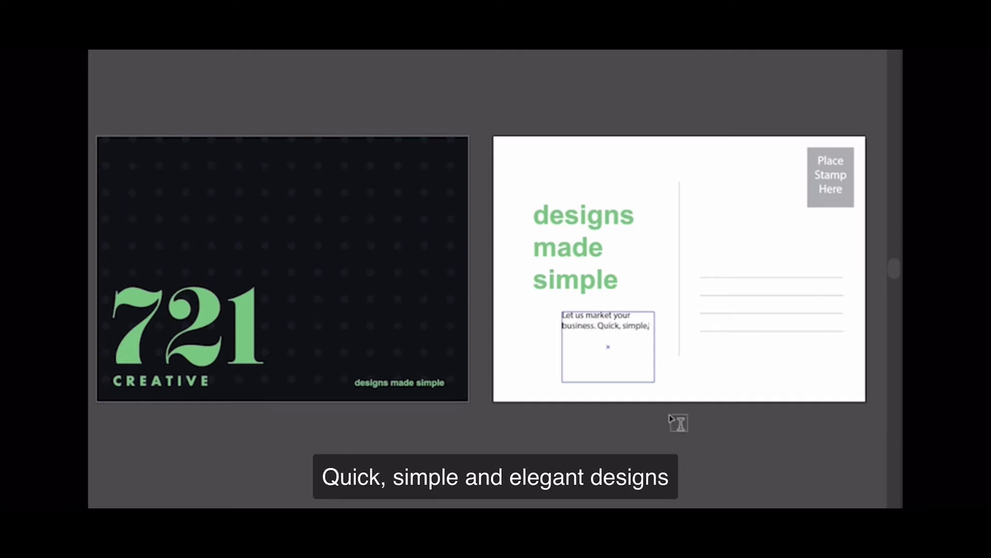
type(" and elegant designs all made in")
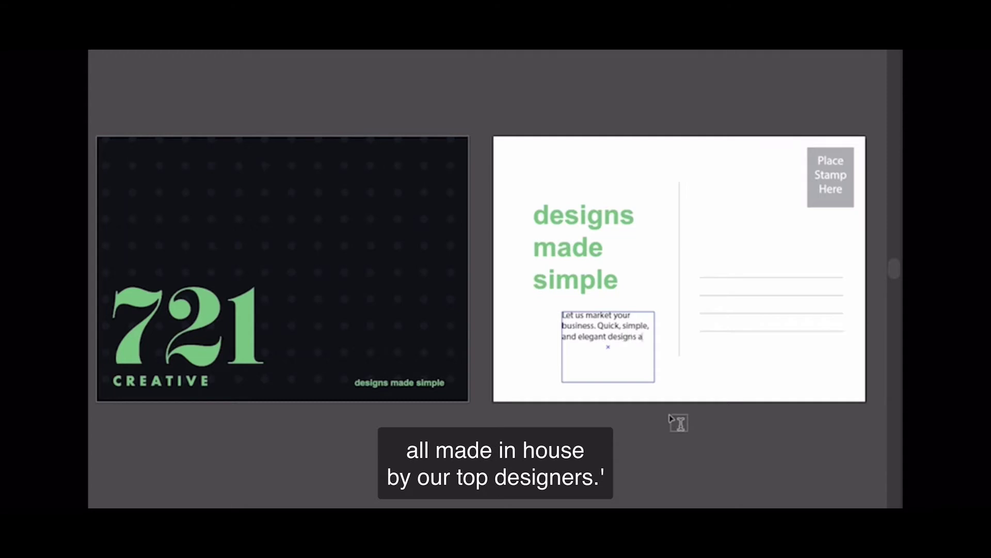
type(" house by our top designers.")
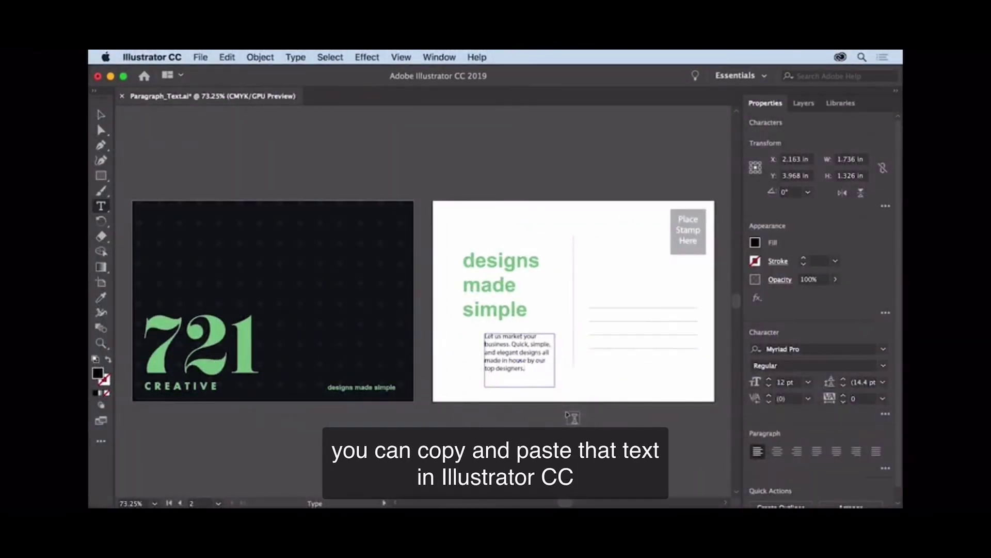
left_click(207, 61)
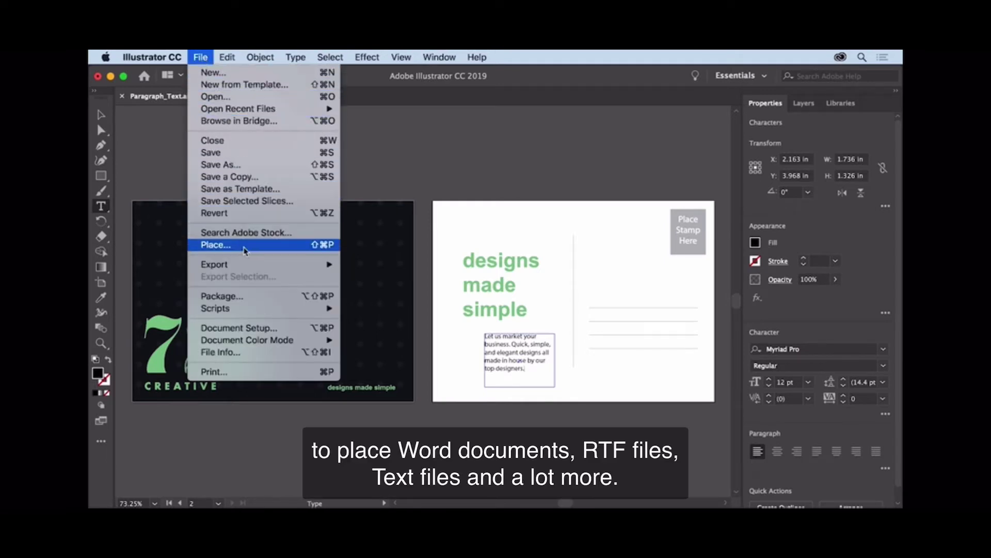
left_click(430, 437)
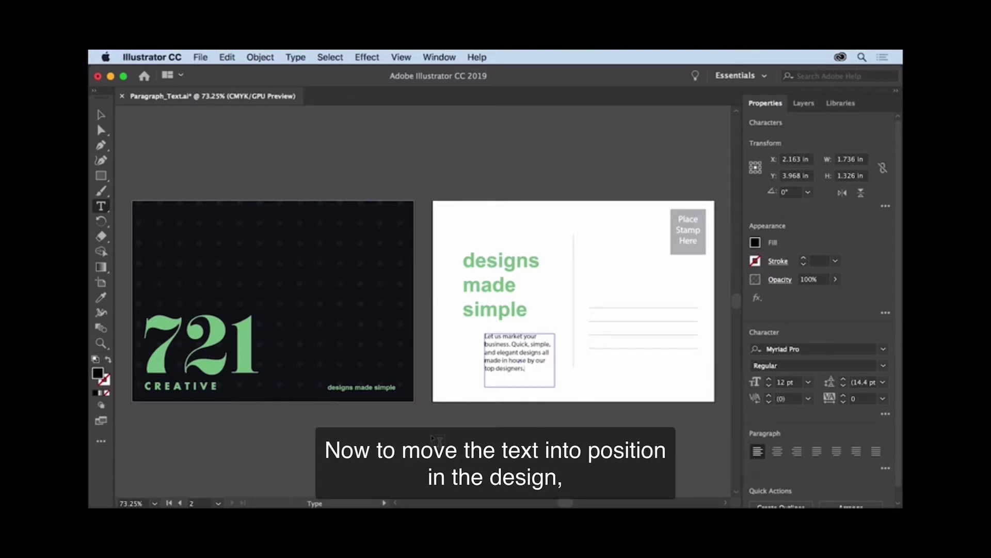
- Move the new paragraph text area directly beneath the green heading, lined up with the heading's starting edge
left_click(103, 115)
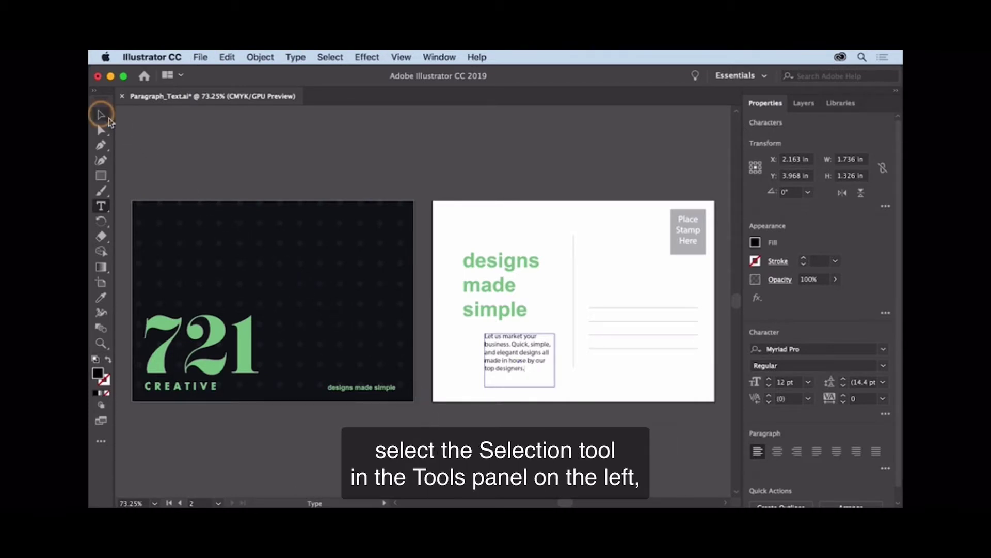
left_click(103, 117)
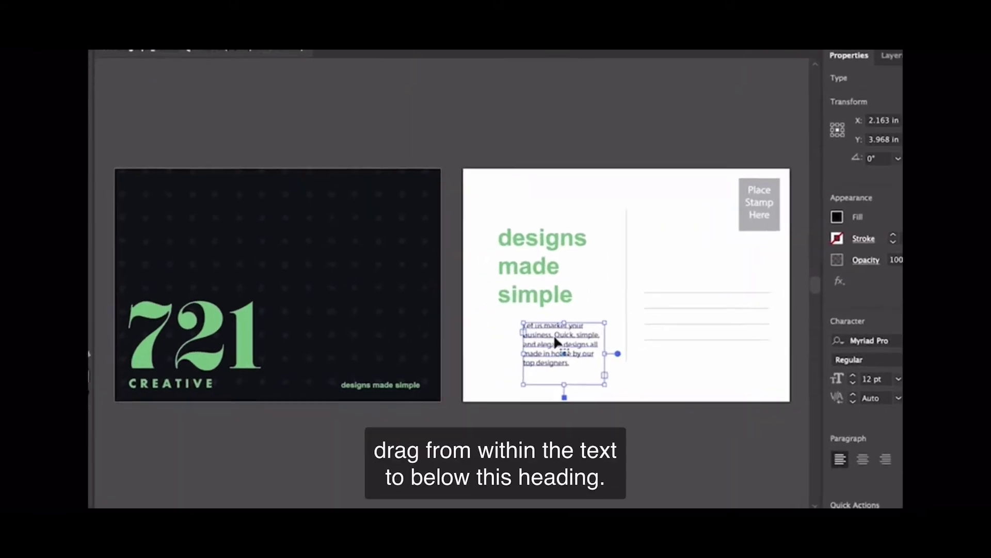
left_click_drag(554, 338, 571, 324)
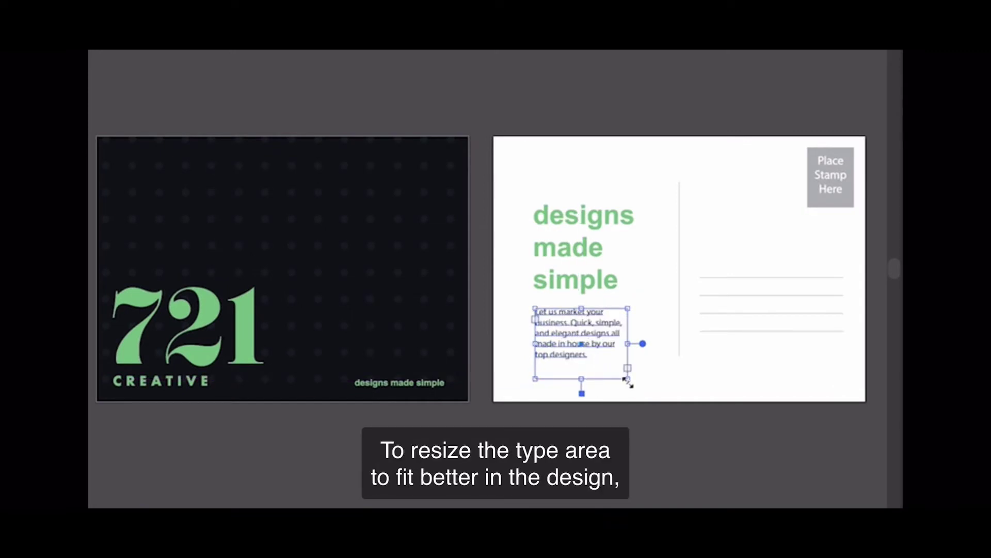
- Resize the paragraph's text area to about 2.18 by 1.03 in, set its font size to 11 pt, and deselect it
mouse_move(628, 380)
left_mouse_down()
mouse_move(642, 378)
mouse_move(635, 373)
left_mouse_up()
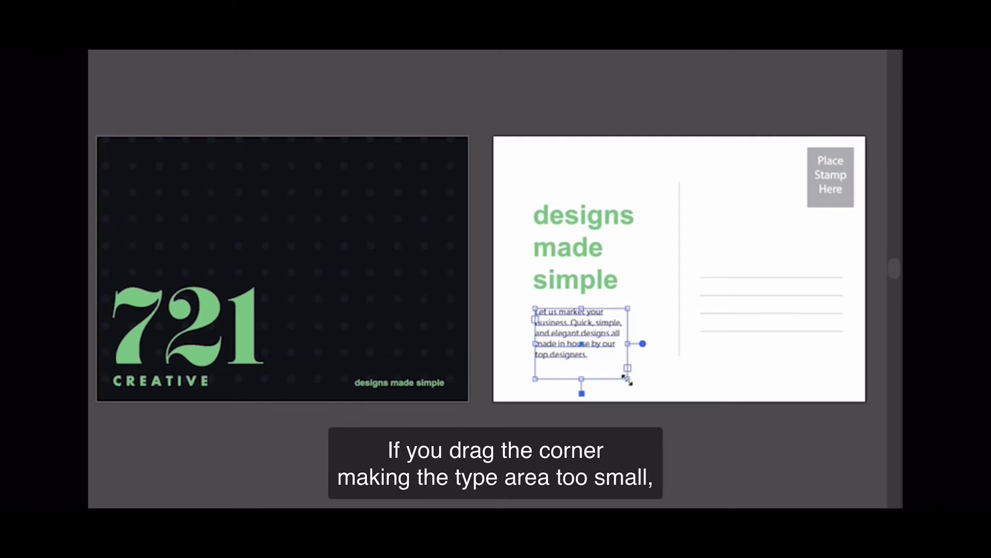
left_click_drag(627, 379, 600, 364)
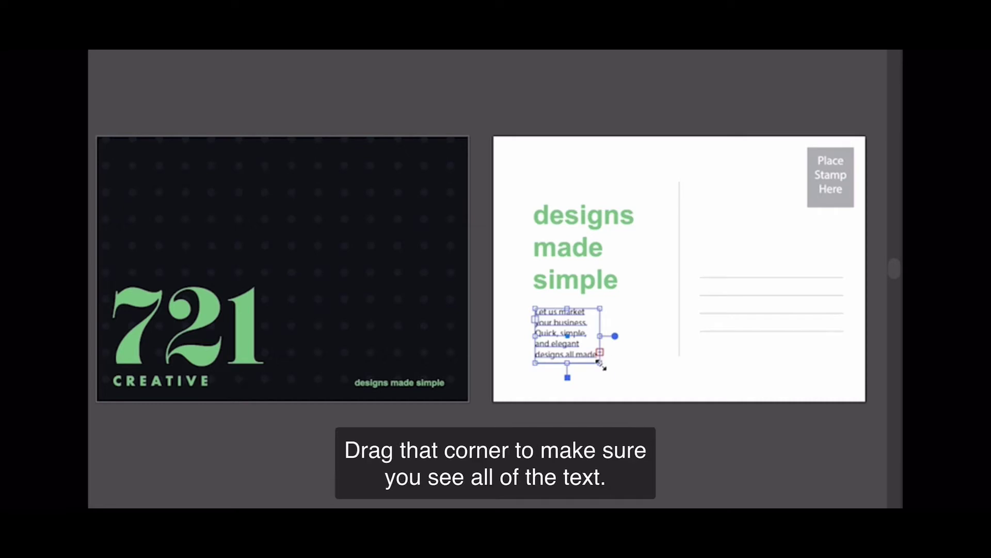
left_click_drag(600, 363, 650, 363)
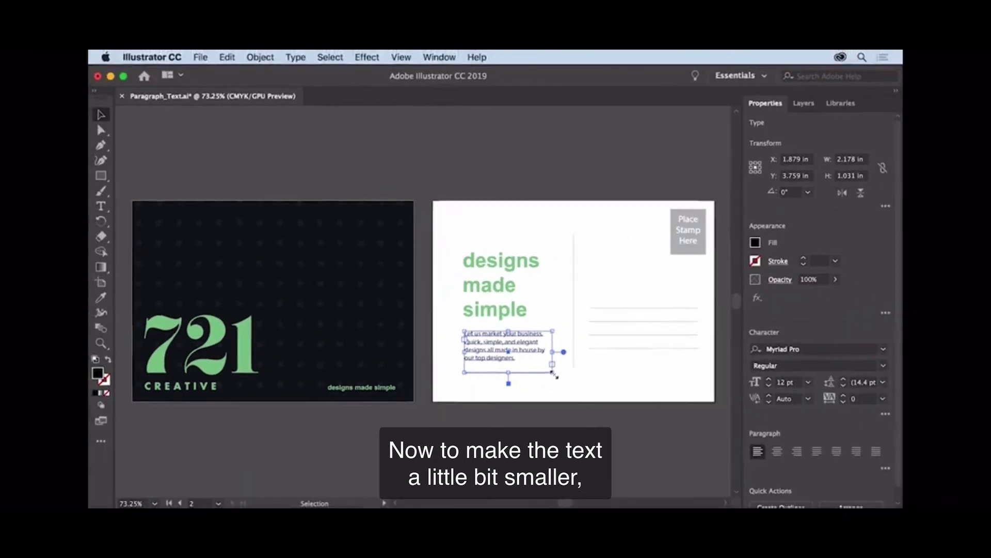
left_click(769, 387)
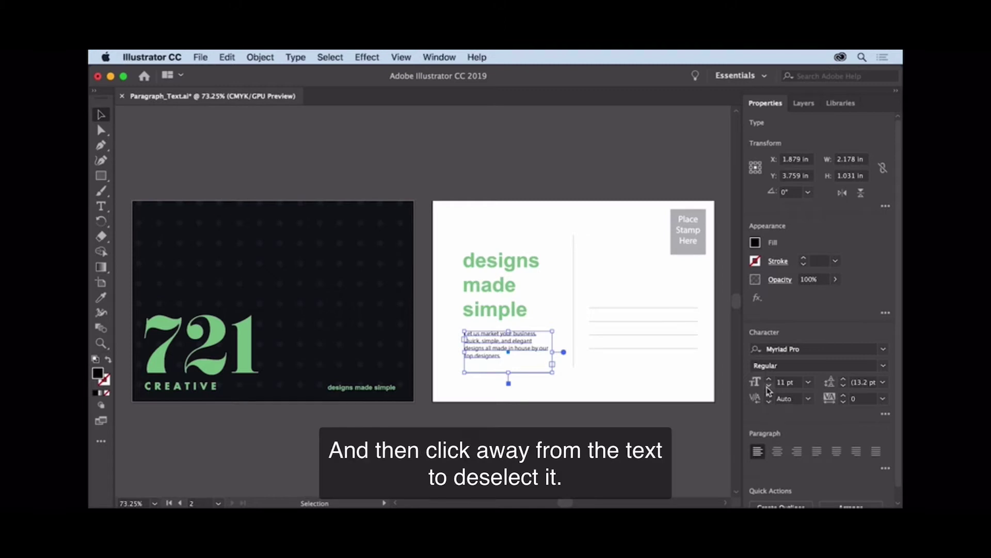
left_click(584, 428)
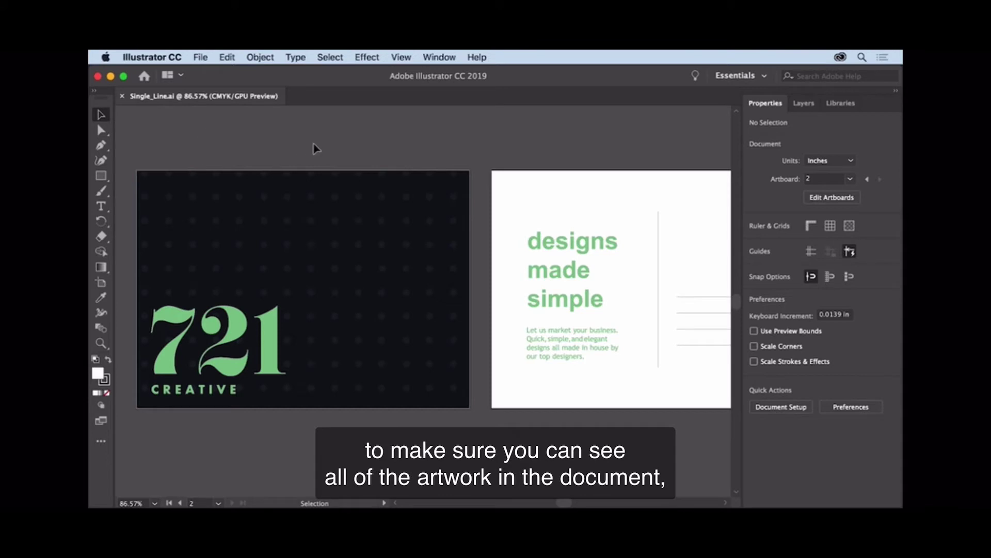
- Add a single line of point type reading "designs" in the blank area above the green heading on the white artboard
left_click(408, 59)
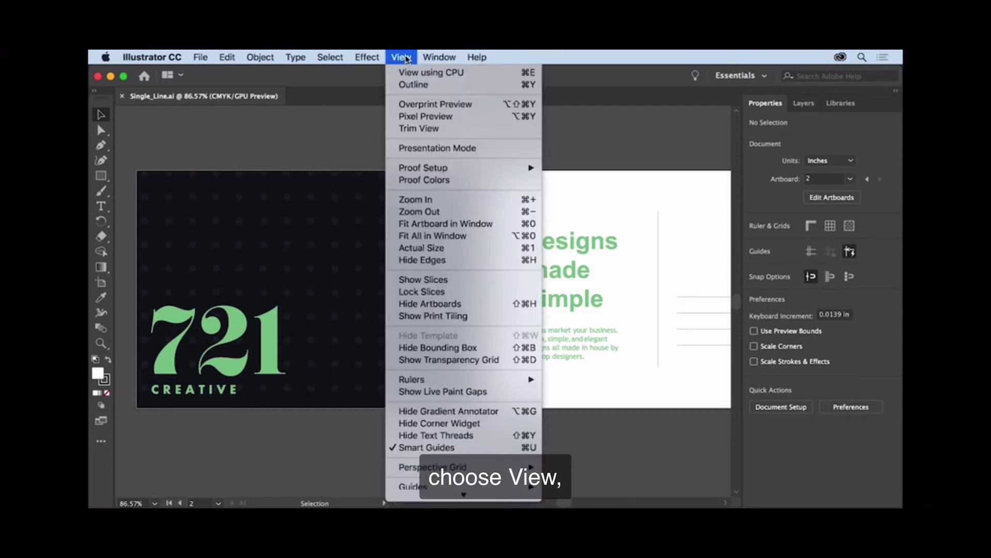
left_click(471, 237)
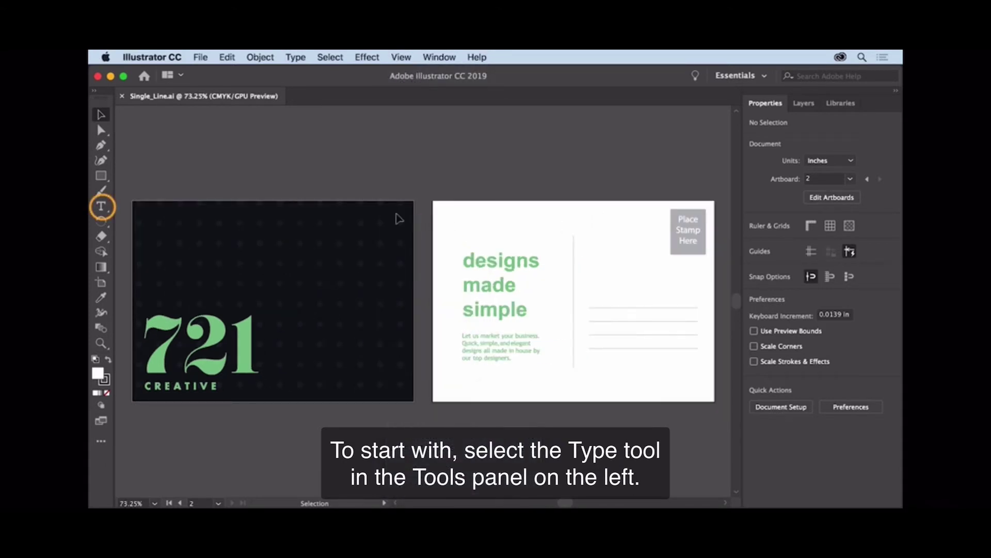
left_click(102, 206)
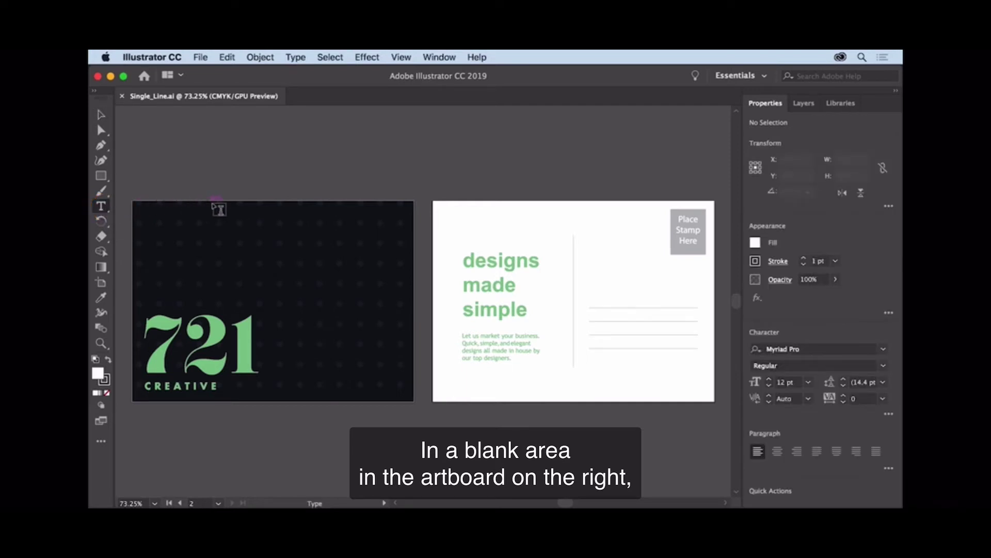
left_click(486, 219)
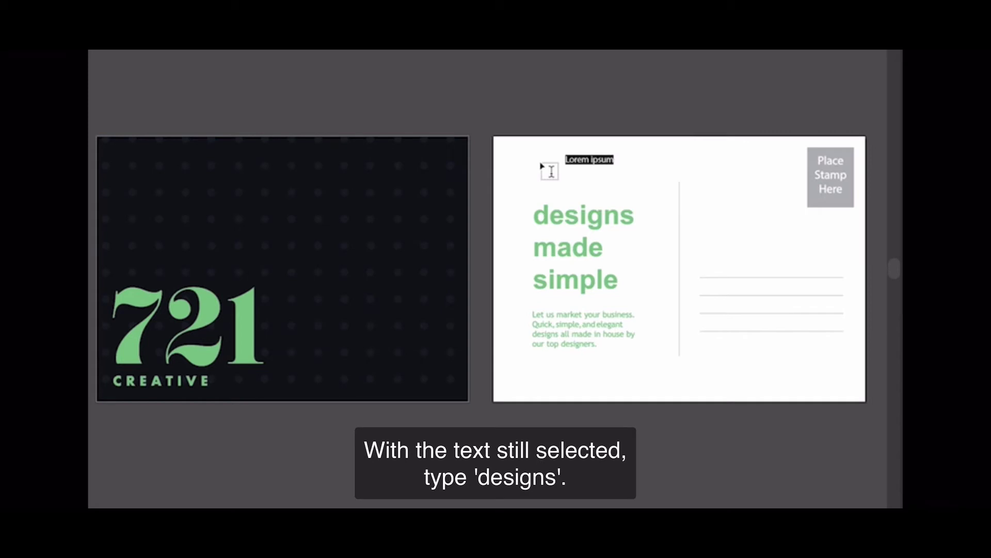
type("designs")
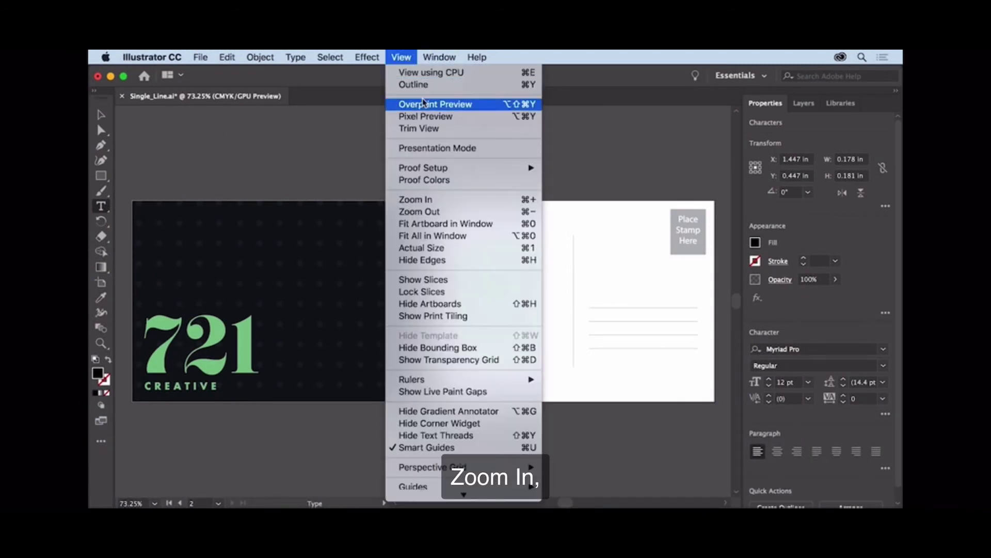
- Try stretching the small "designs" point type to about 0.73 by 0.62 in, and undo the scaling
left_click(451, 200)
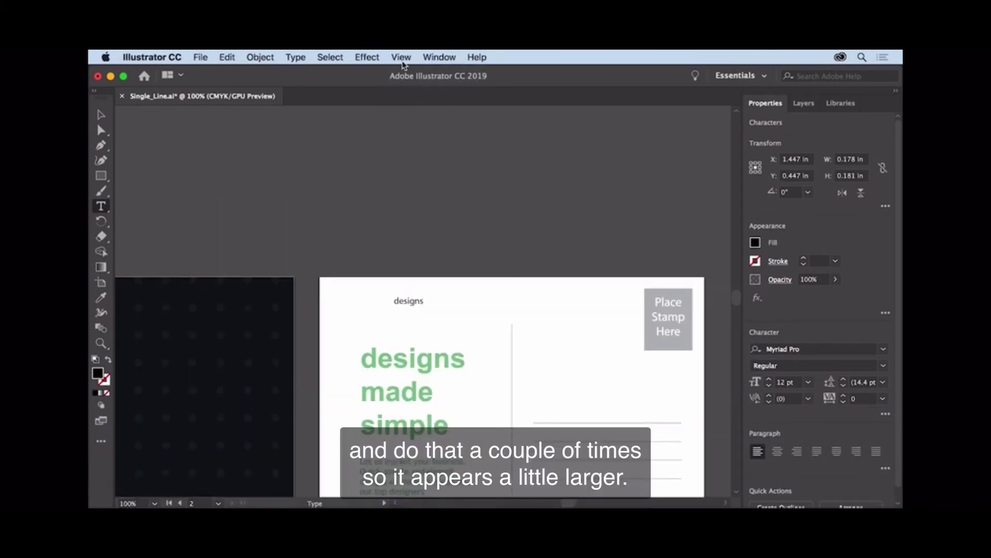
left_click(401, 57)
left_click(427, 200)
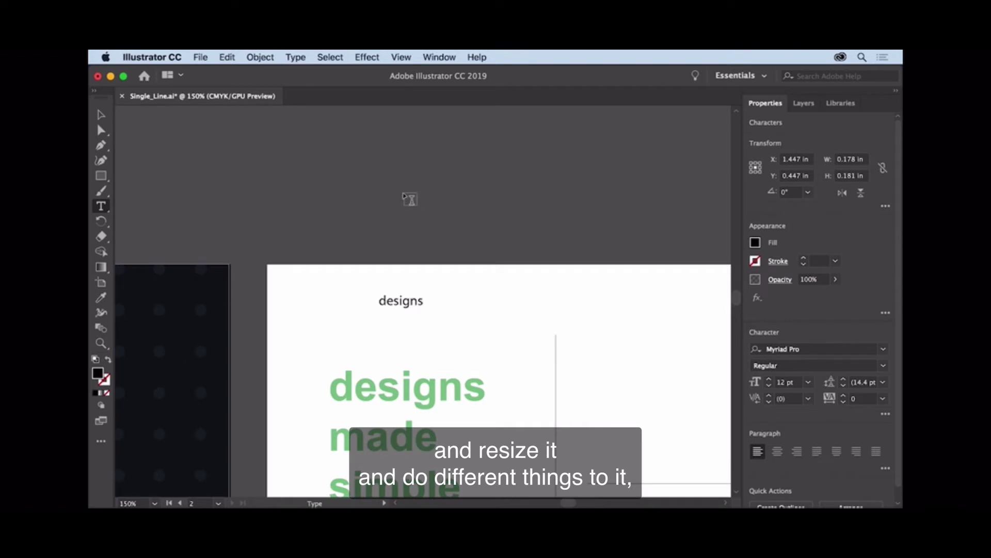
left_click(101, 115)
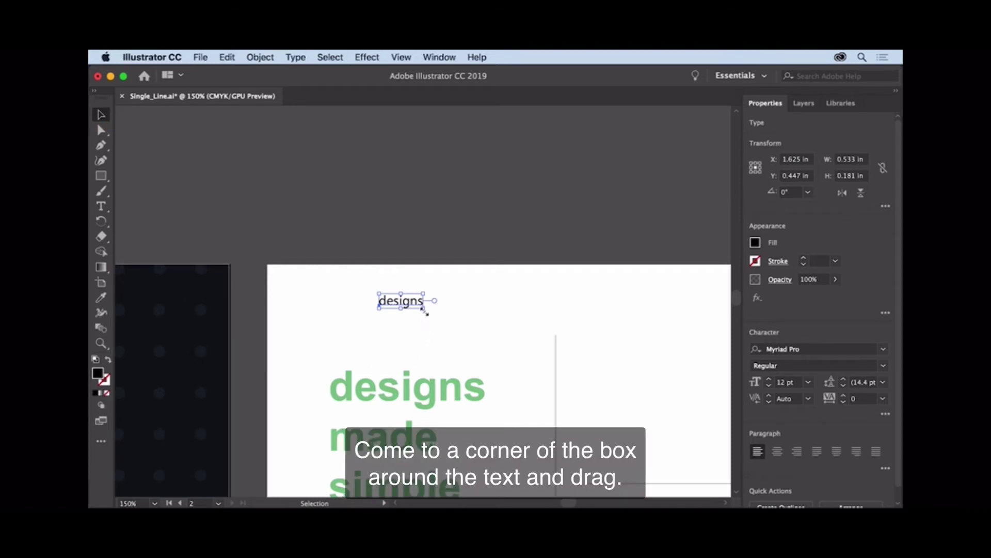
left_click_drag(424, 310, 440, 346)
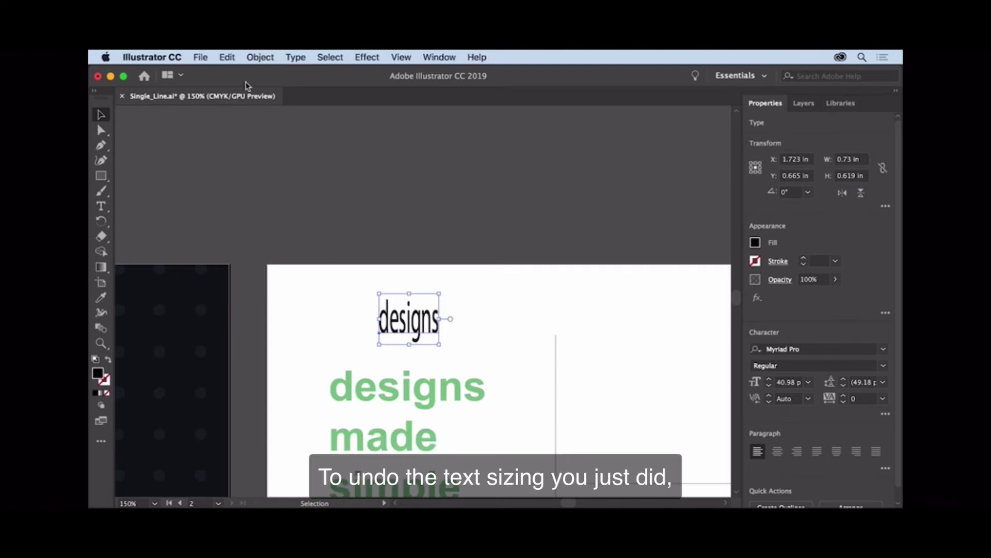
left_click(232, 58)
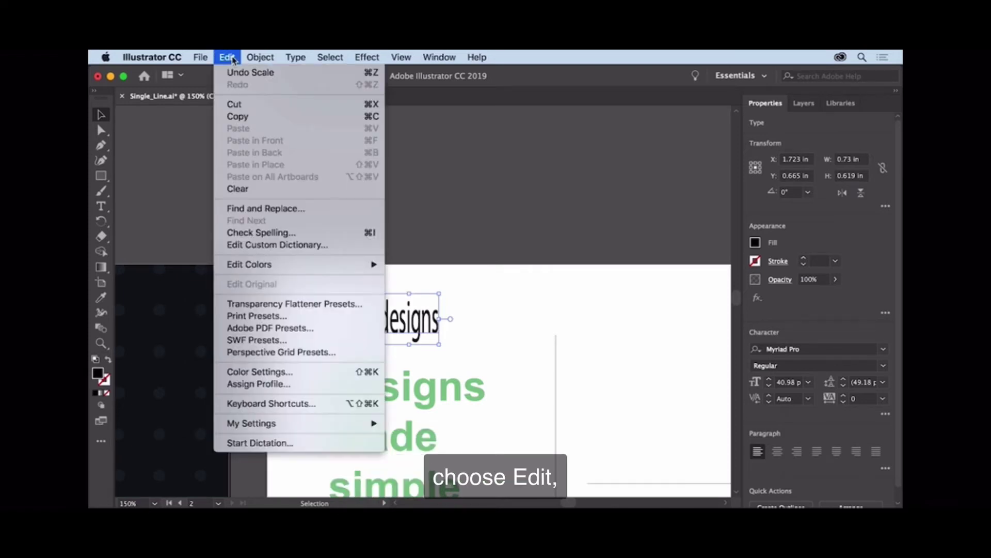
left_click(293, 76)
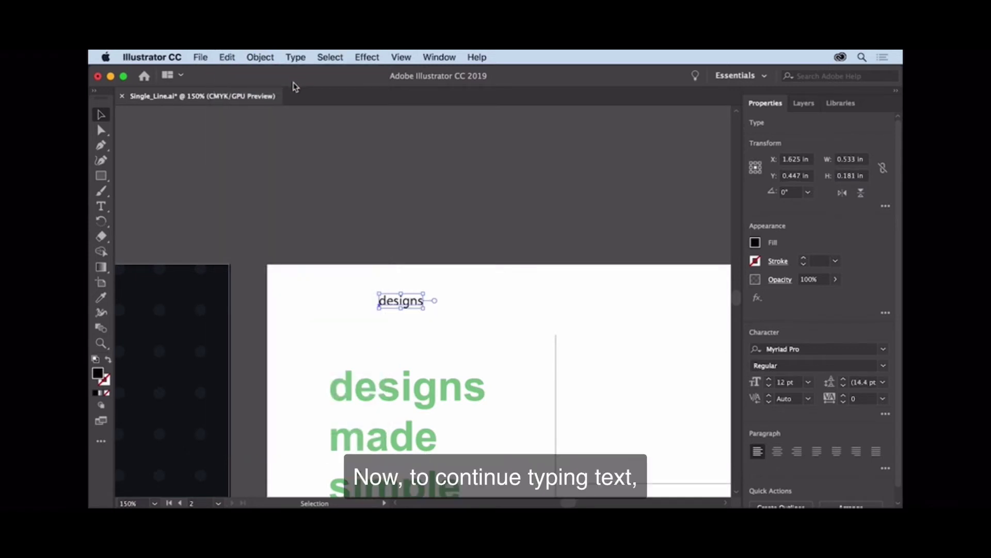
- Append " made simple" to the word "designs" in the small point type line
double_click(416, 305)
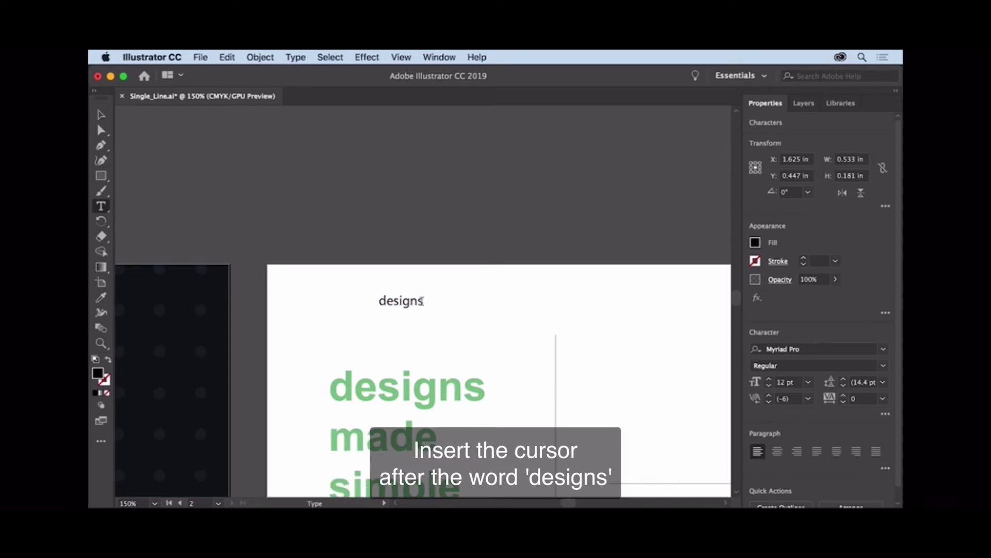
left_click(422, 300)
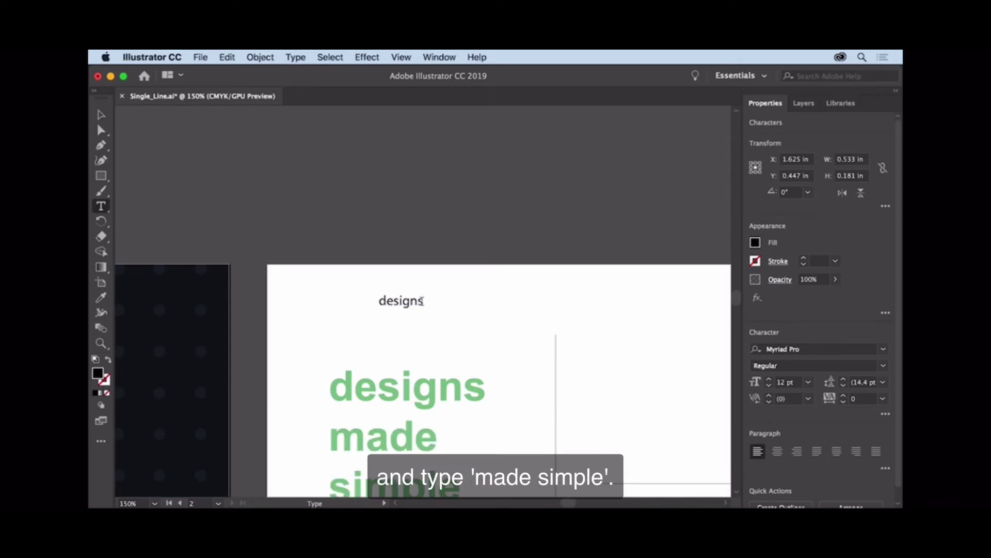
type("made simple")
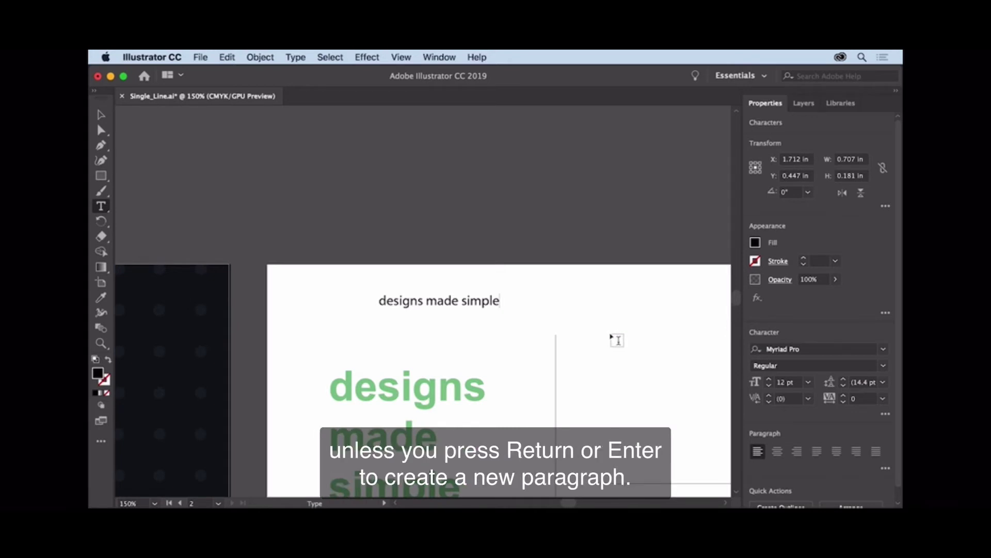
- Fit all artboards in the window and set the small "designs made simple" line's font size to 11 pt
left_click(401, 57)
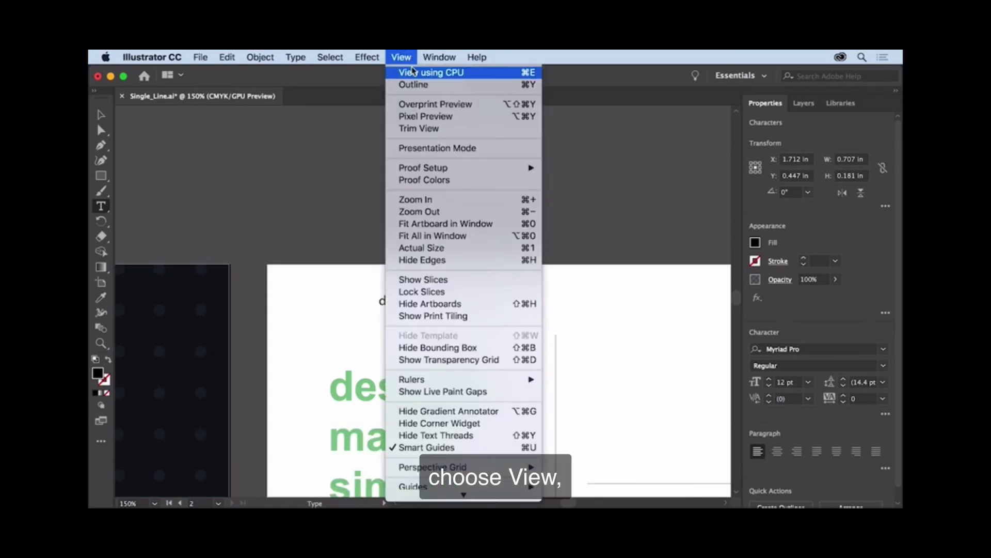
left_click(459, 235)
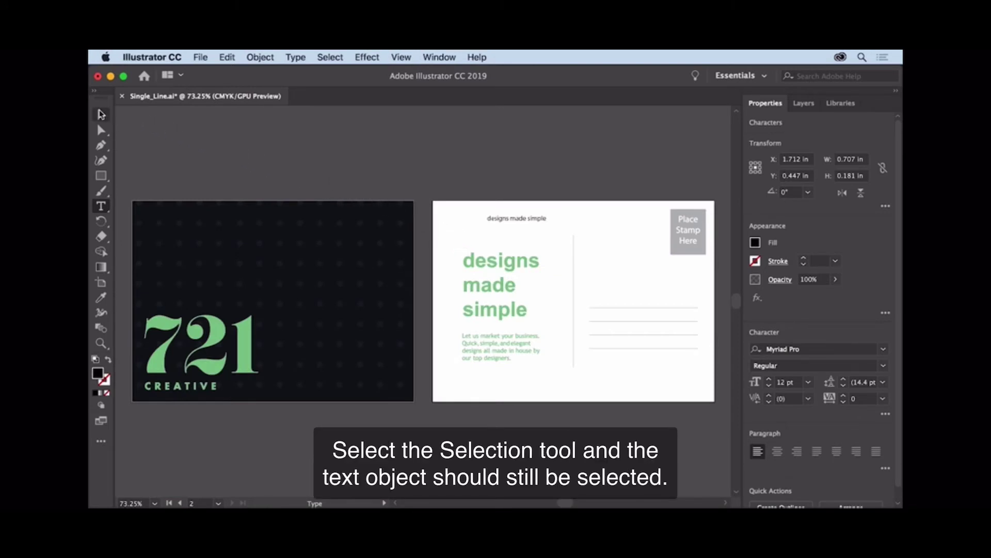
left_click(101, 114)
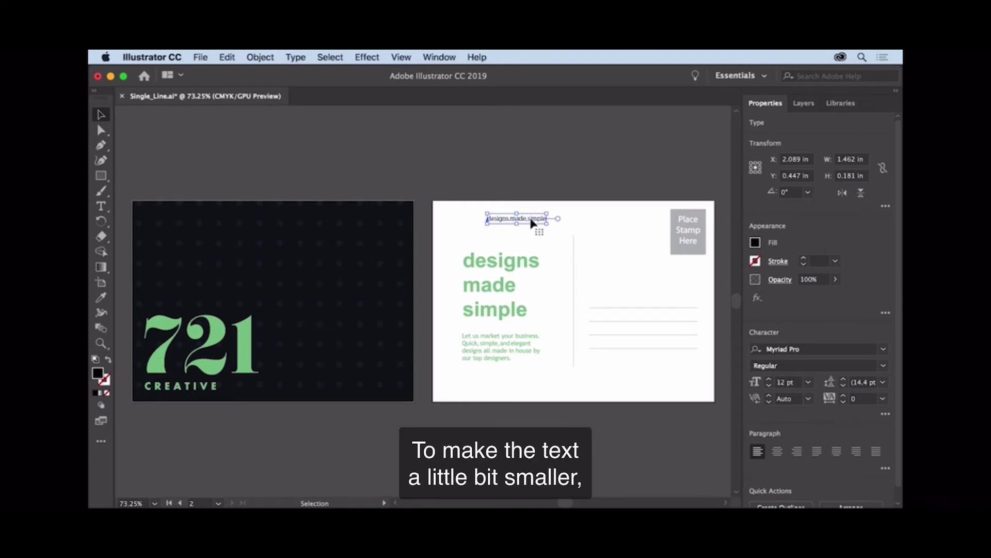
left_click(769, 386)
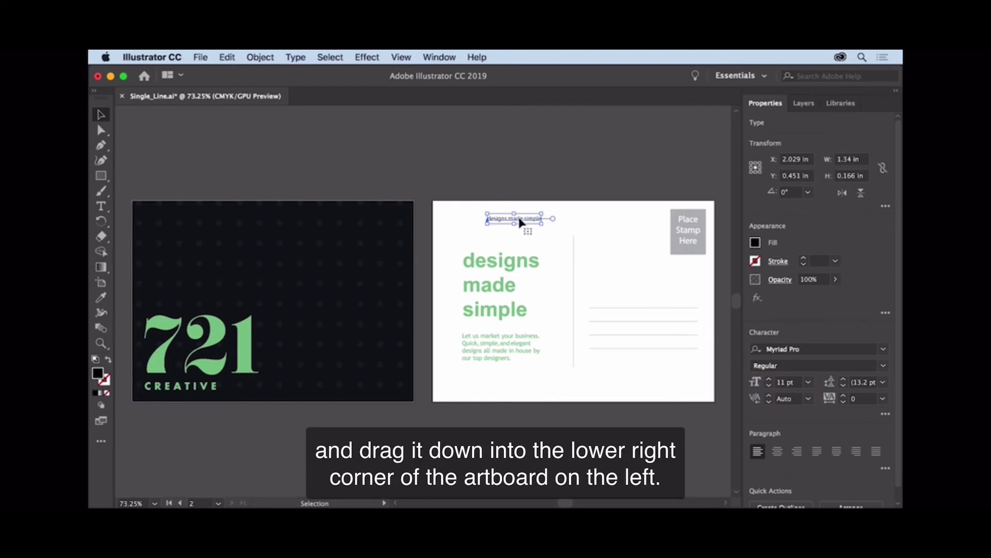
- Move the small "designs made simple" line to the dark artboard's lower right corner, fill it with the light green swatch, and deselect it
left_click_drag(521, 222, 383, 393)
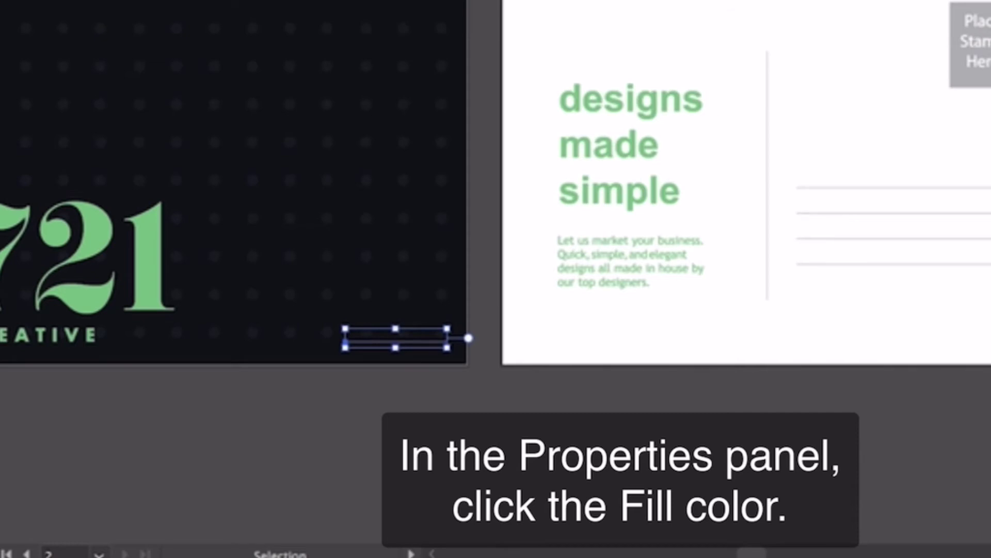
left_click(990, 65)
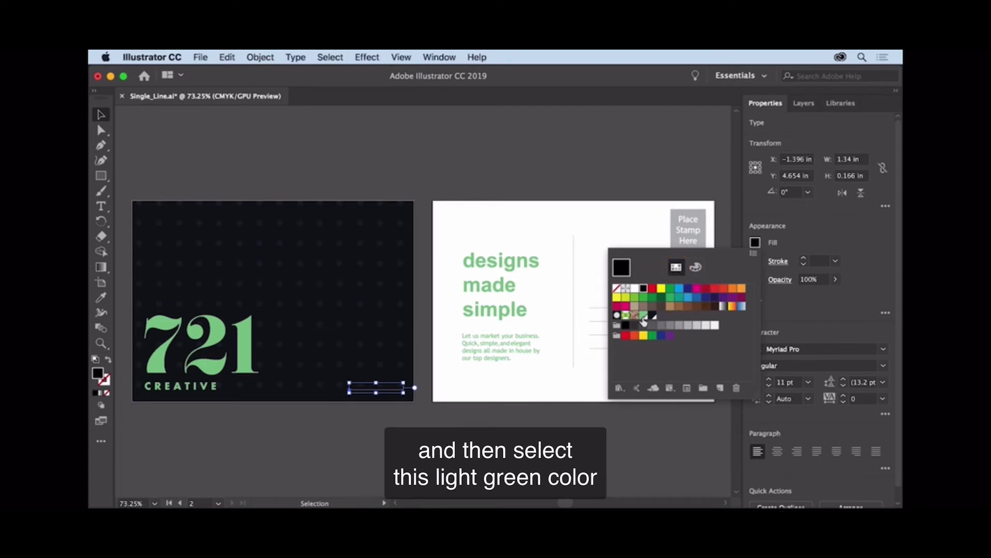
left_click(643, 320)
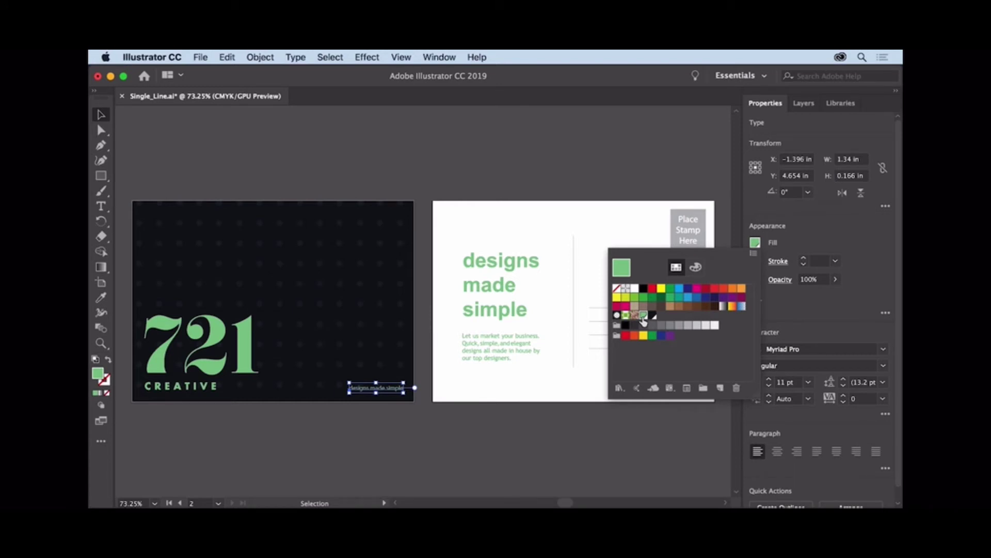
key("Escape")
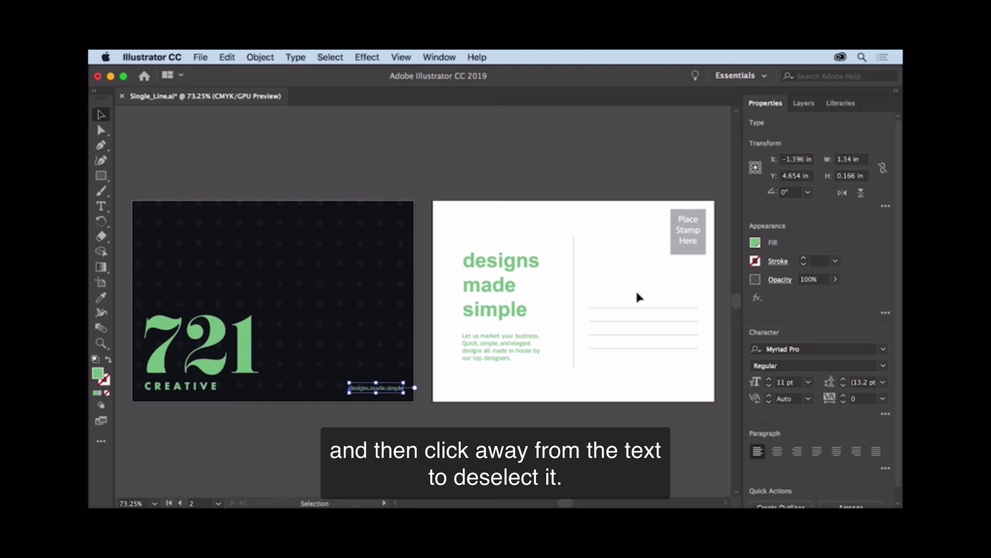
left_click(630, 260)
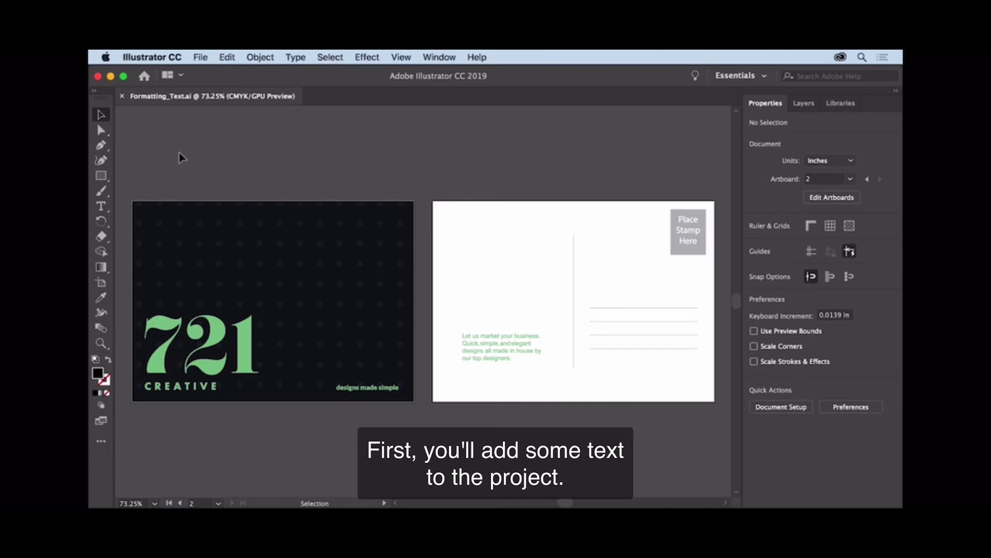
- Add an area type box about 2.15 by 0.46 in above the green paragraph on the white artboard, reading "Designs Made Simple"
left_click(102, 206)
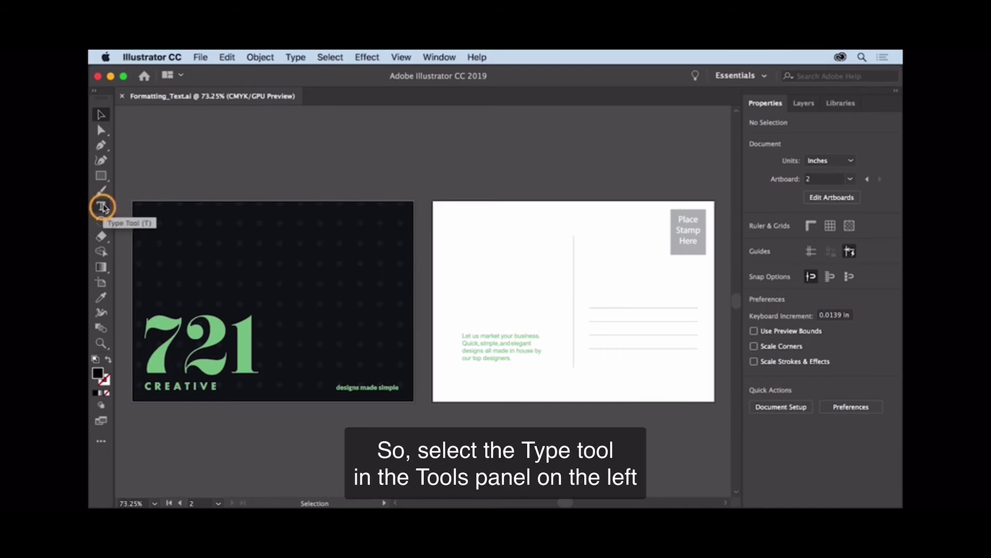
left_click(103, 208)
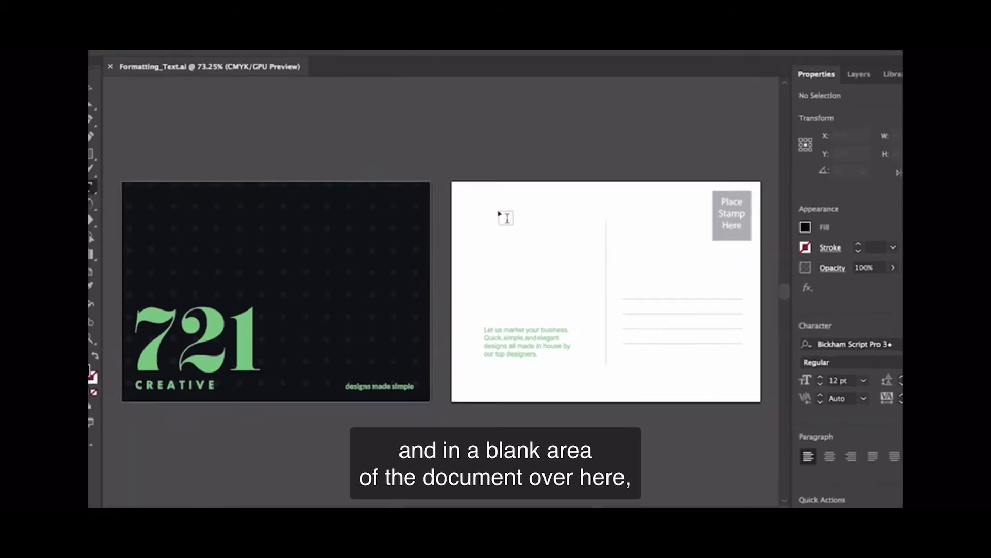
left_click_drag(551, 177, 664, 195)
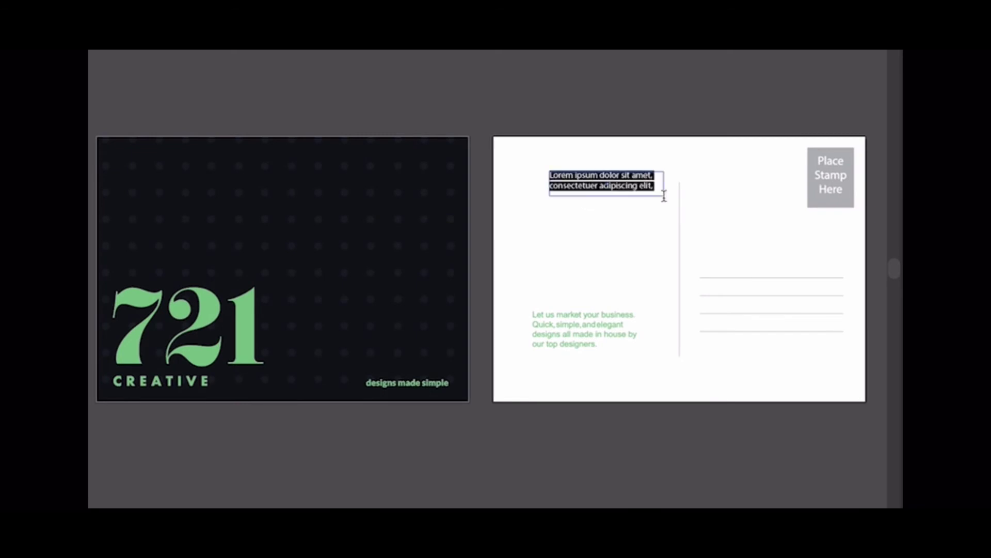
type("Designs ")
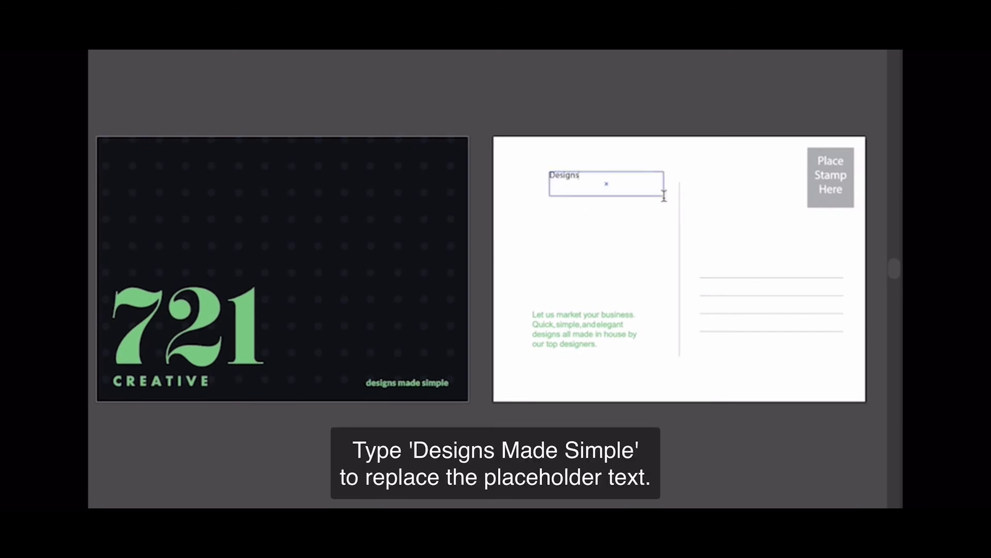
type("Made Simple")
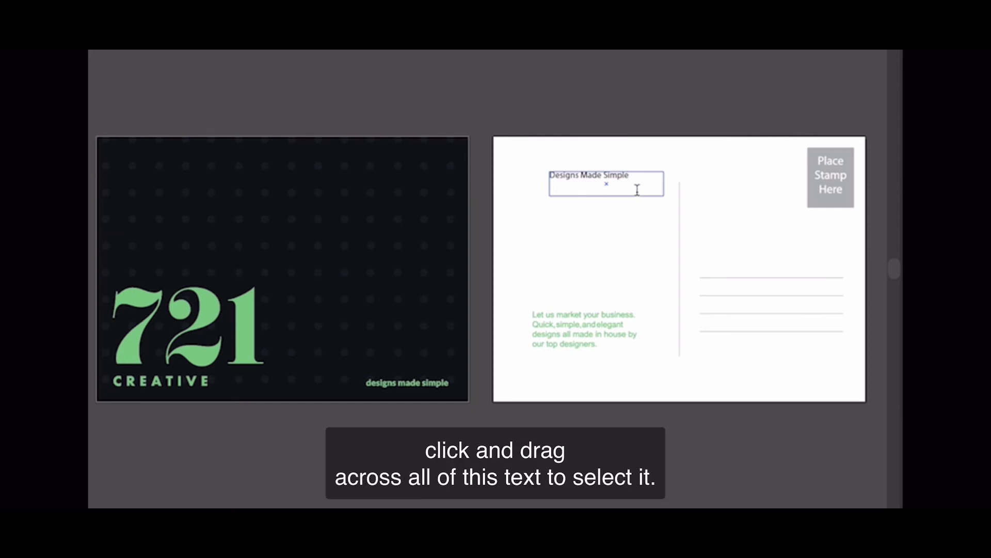
- Select all of the "Designs Made Simple" text and show the additional Adobe fonts available for activation
left_click_drag(629, 175, 553, 177)
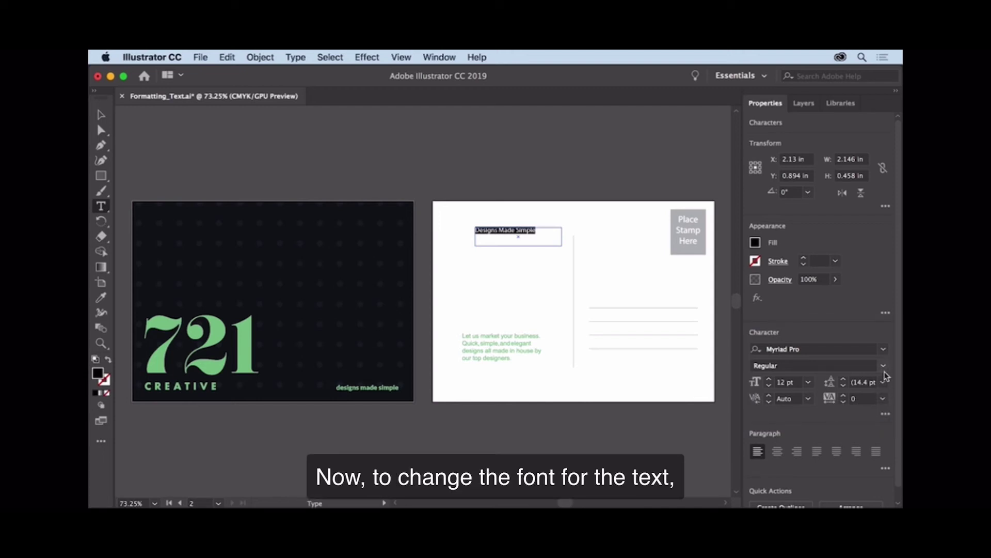
left_click(883, 349)
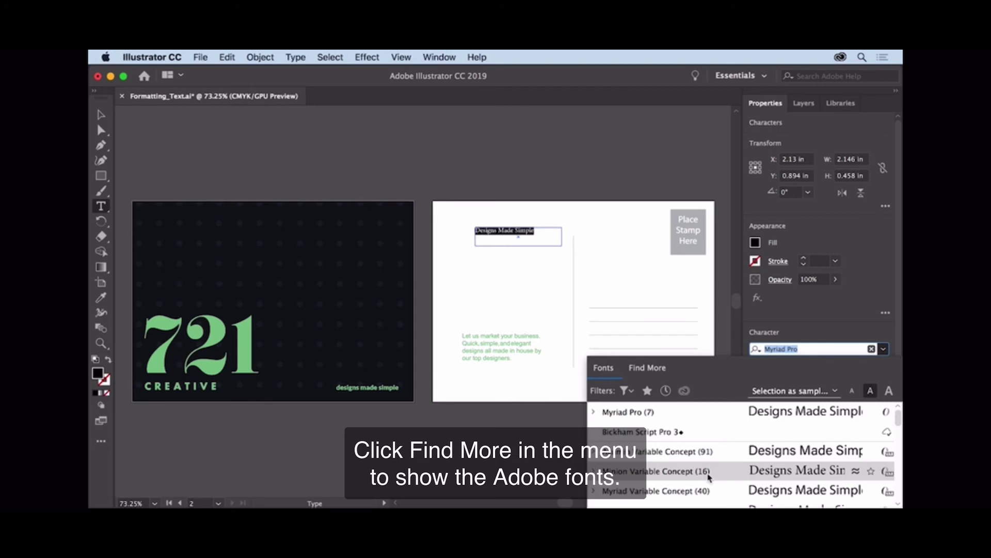
left_click(655, 368)
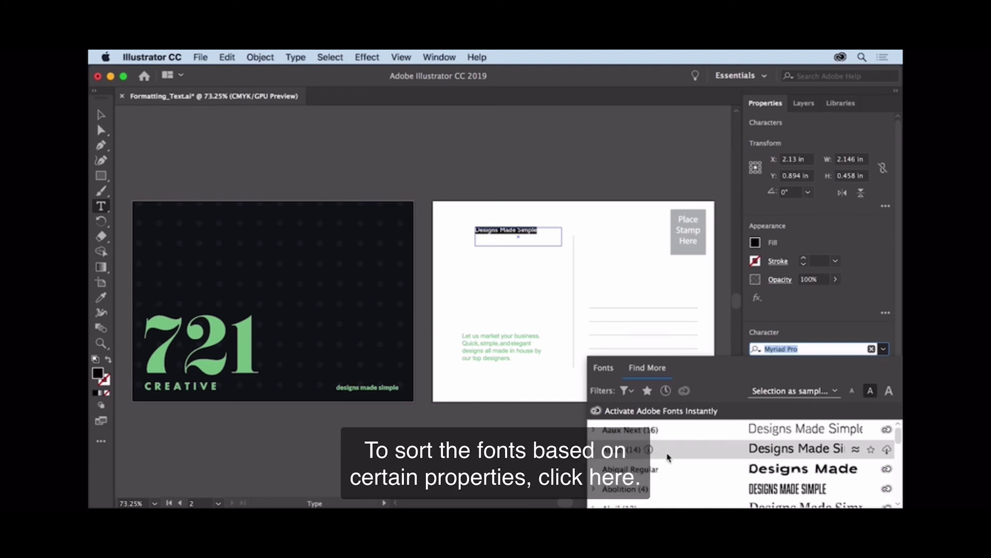
left_click(631, 393)
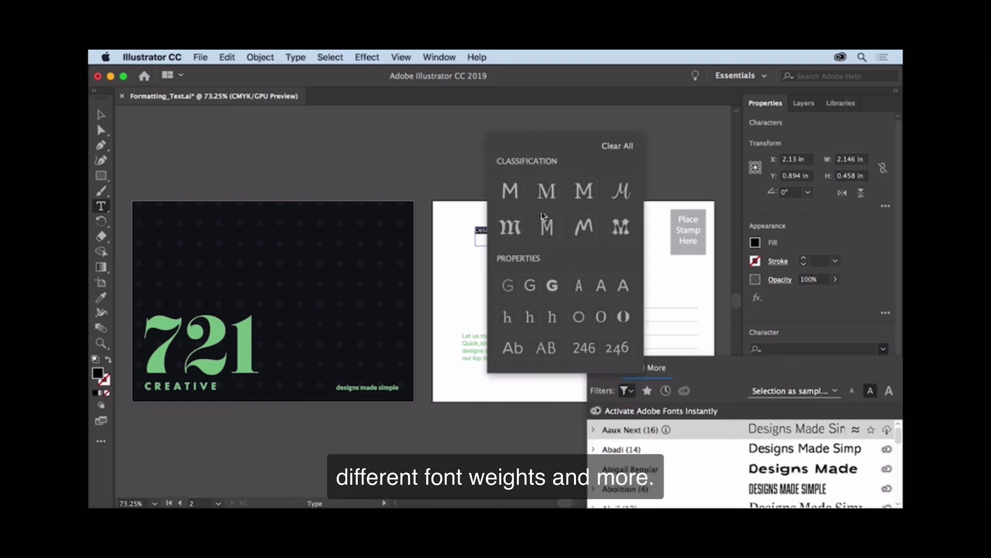
left_click(550, 286)
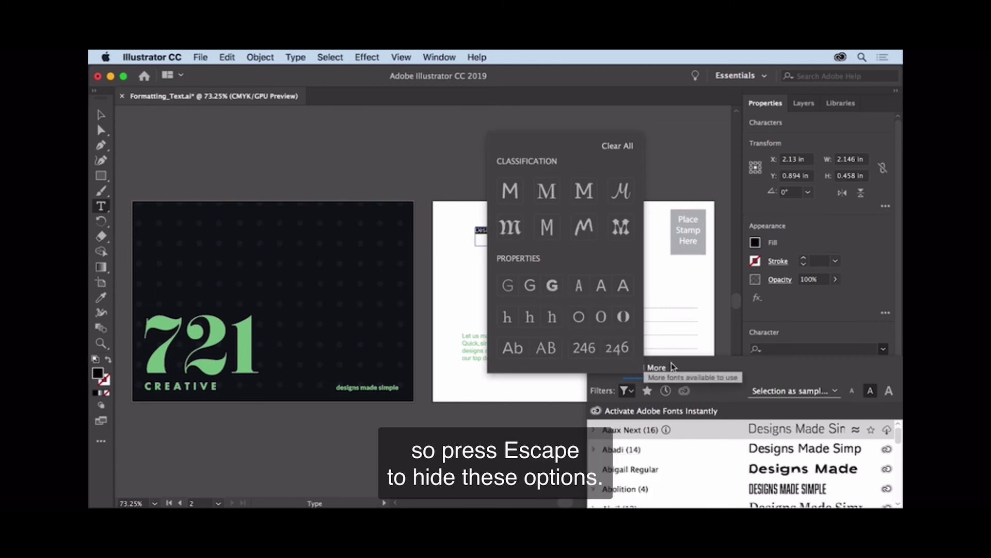
key("Escape")
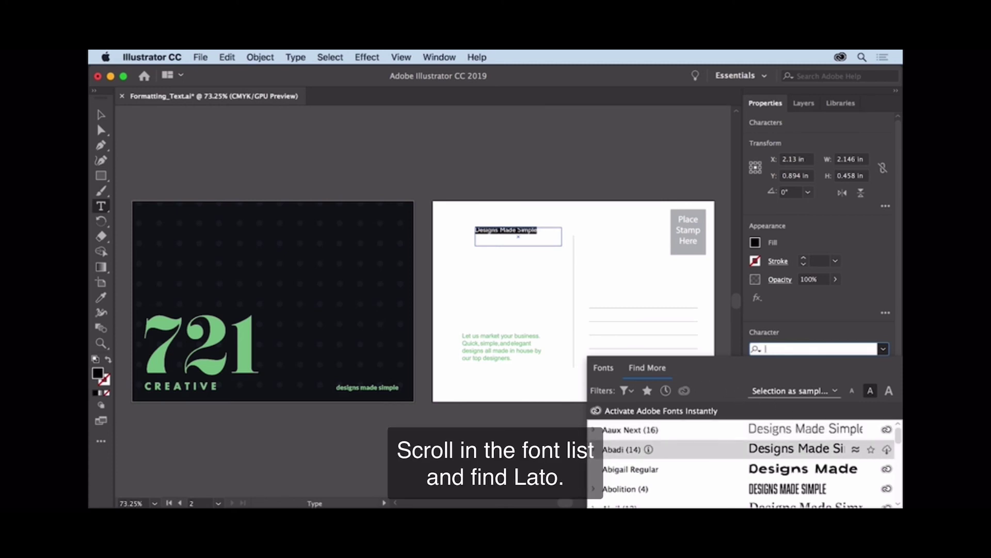
- Find the Lato family among the Adobe fonts and activate its Black style
left_click_drag(900, 443, 900, 475)
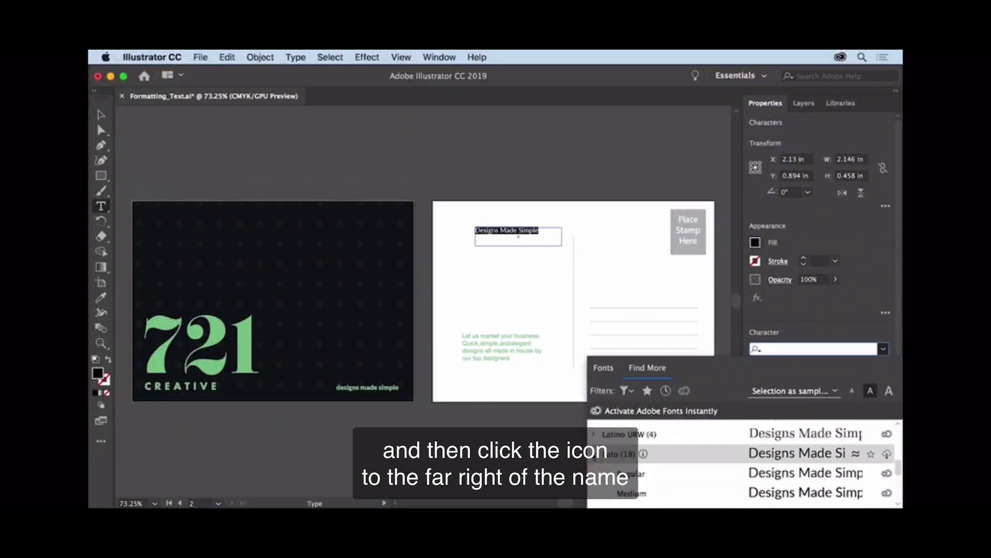
left_click(594, 455)
scroll(594, 457, "down", 3)
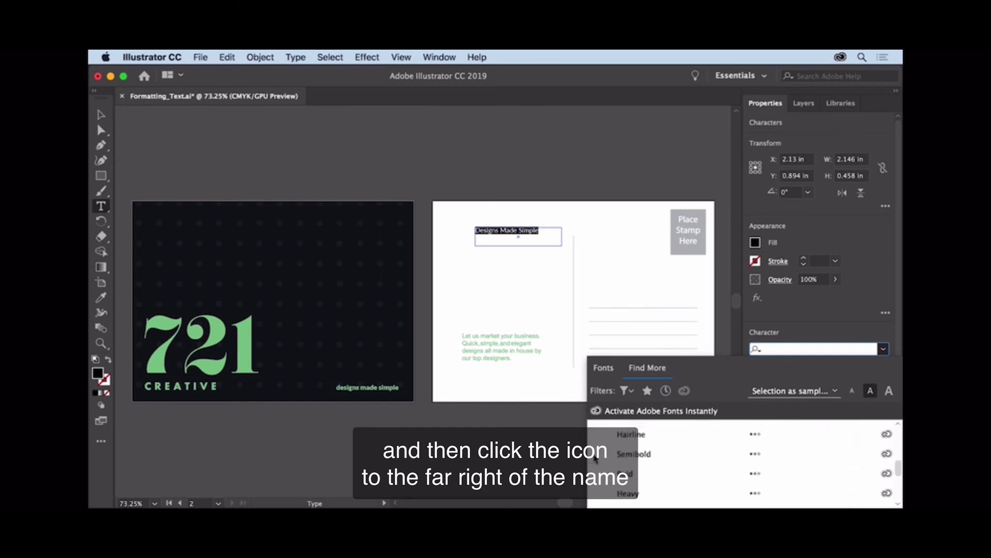
left_click(887, 434)
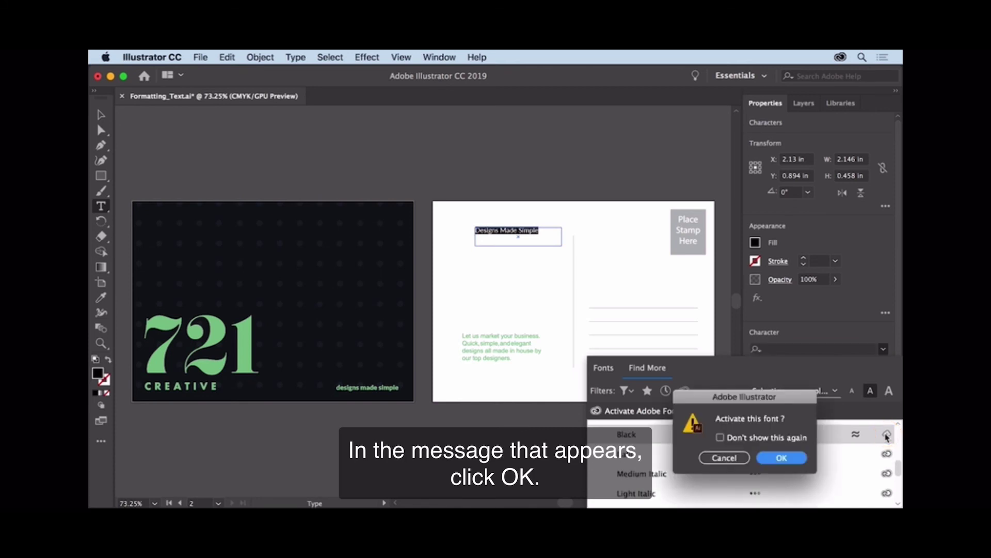
left_click(782, 457)
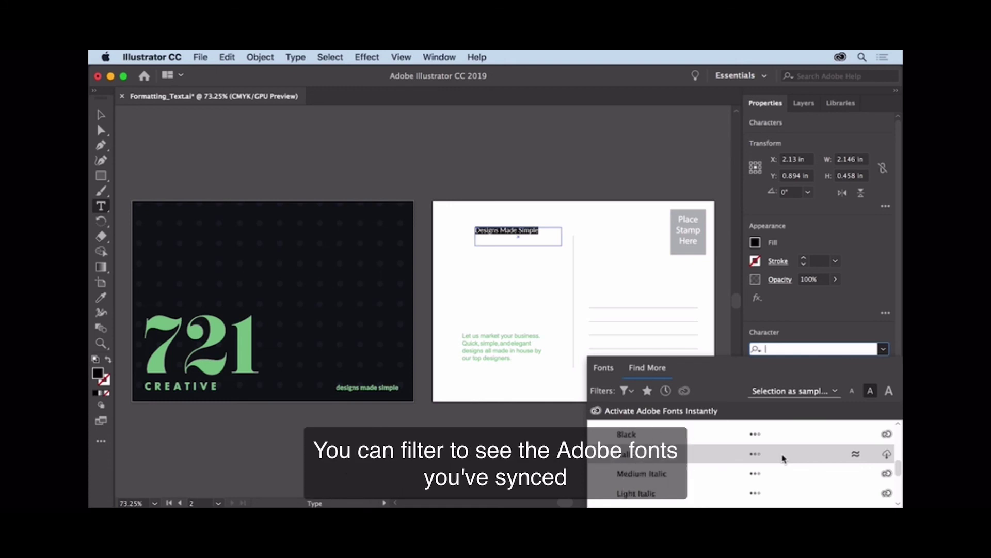
- Filter the fonts to the activated Adobe fonts, apply Lato Black to "Designs Made Simple", and set its size to 36 pt
left_click(685, 391)
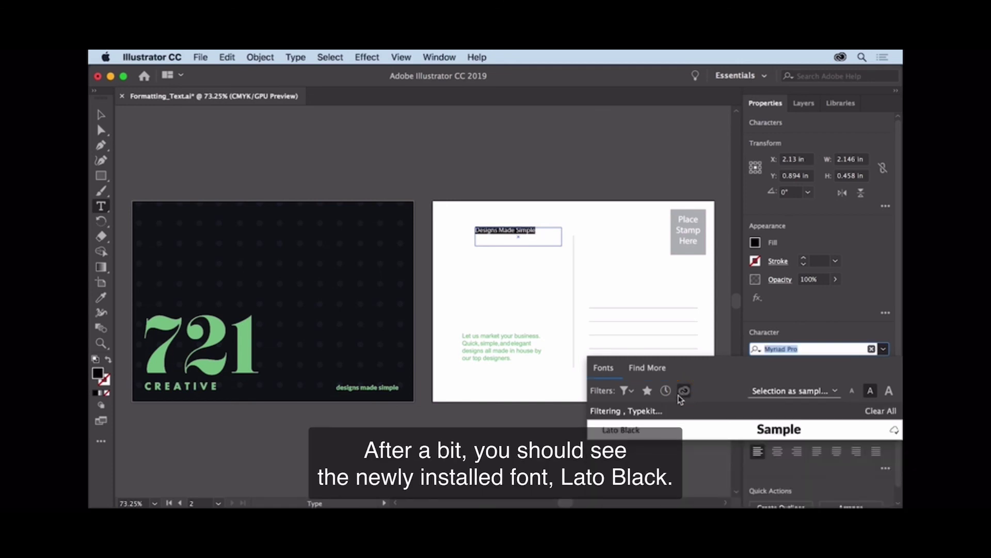
left_click(641, 433)
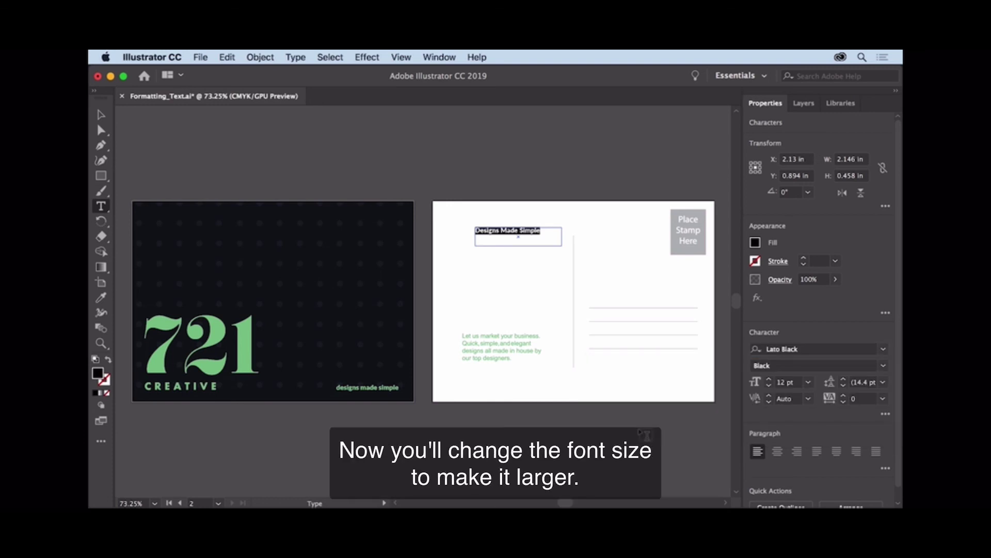
left_click(809, 383)
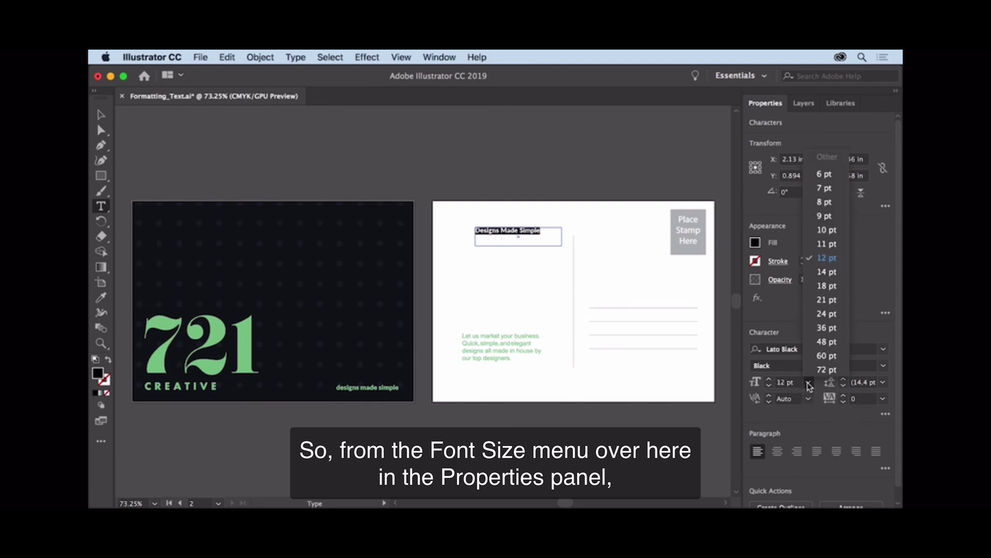
left_click(827, 329)
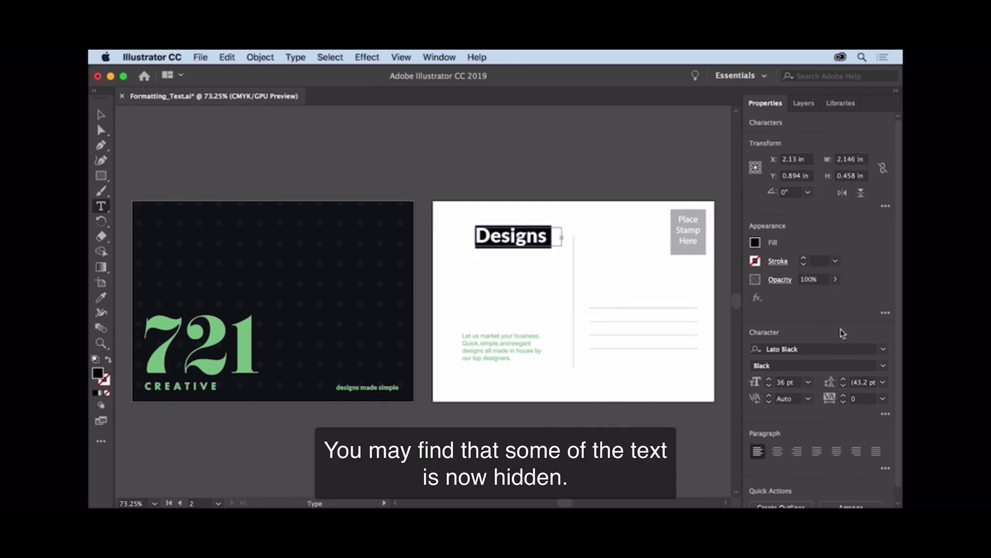
- Enlarge the "Designs Made Simple" text frame to about 2.23 by 2.17 in and move it directly above the green paragraph, aligning their left edges
left_click(100, 111)
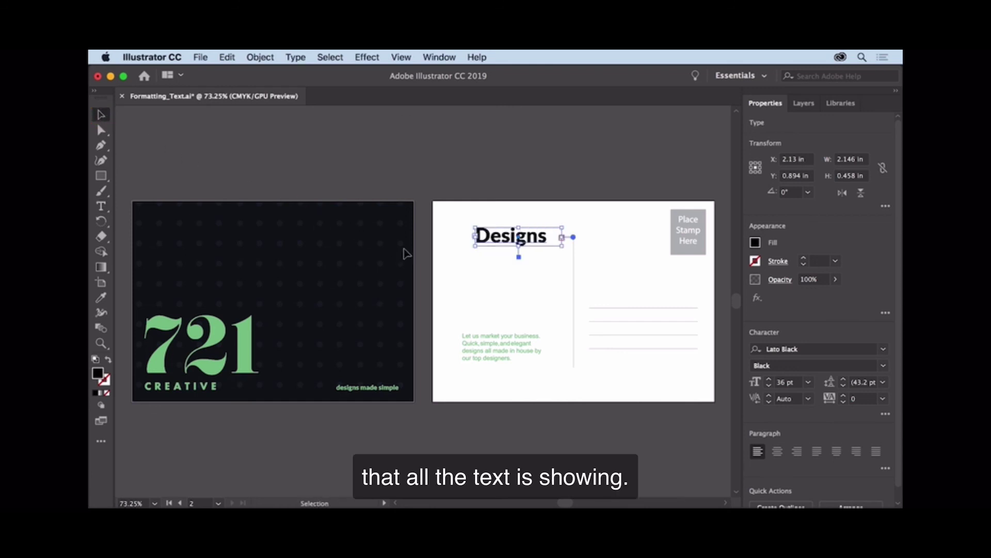
left_click_drag(562, 246, 566, 315)
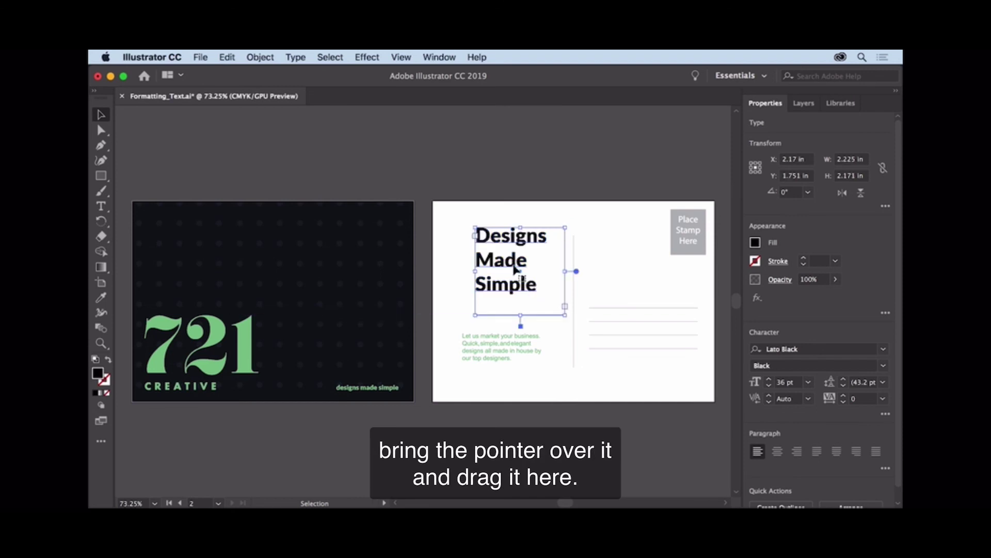
left_click_drag(512, 265, 498, 293)
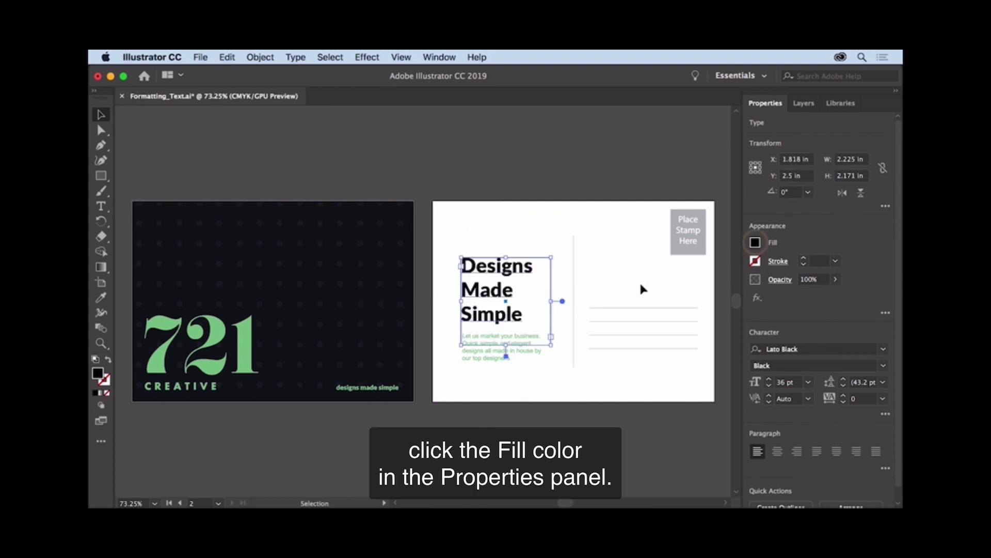
- Fill the "Designs Made Simple" heading with the light green swatch and deselect it
left_click(755, 242)
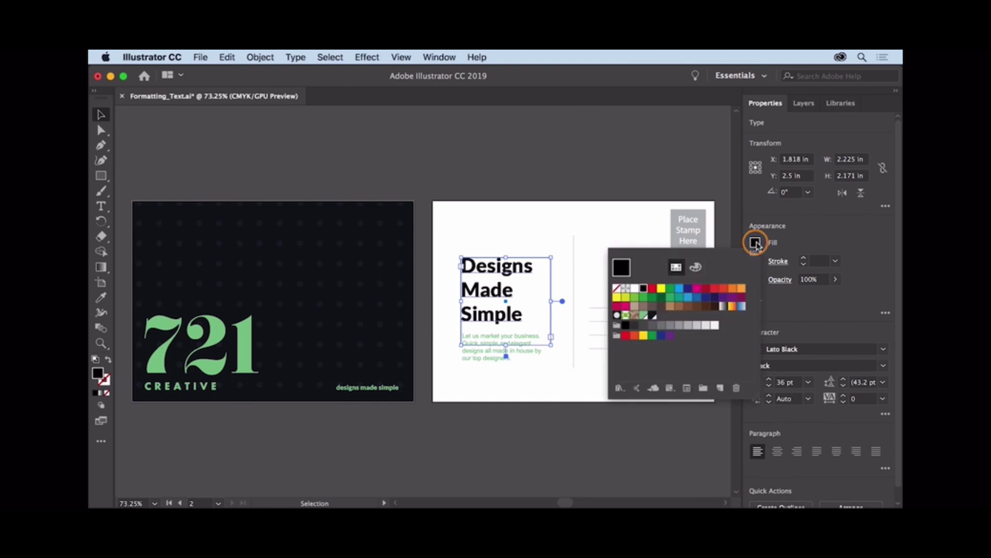
left_click(676, 267)
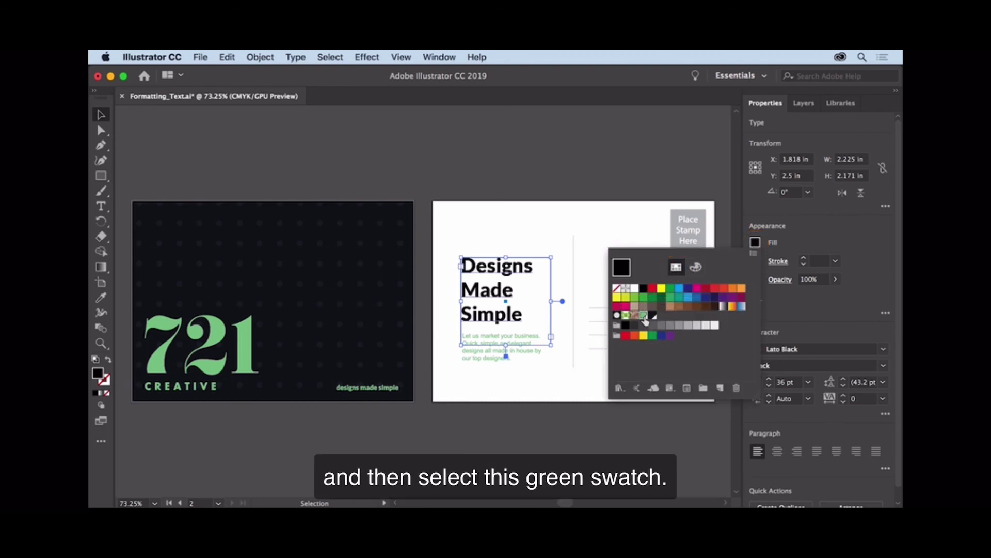
left_click(643, 316)
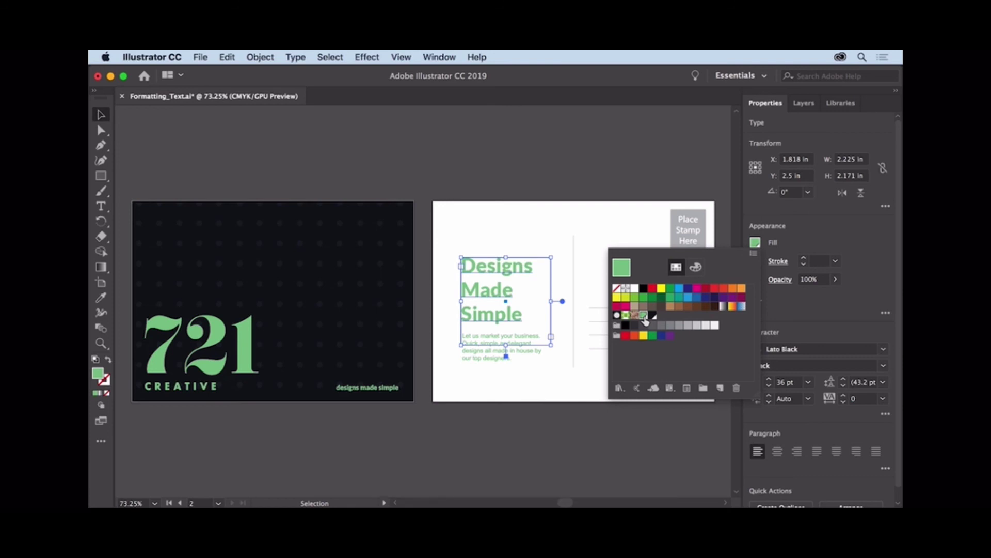
key("Escape")
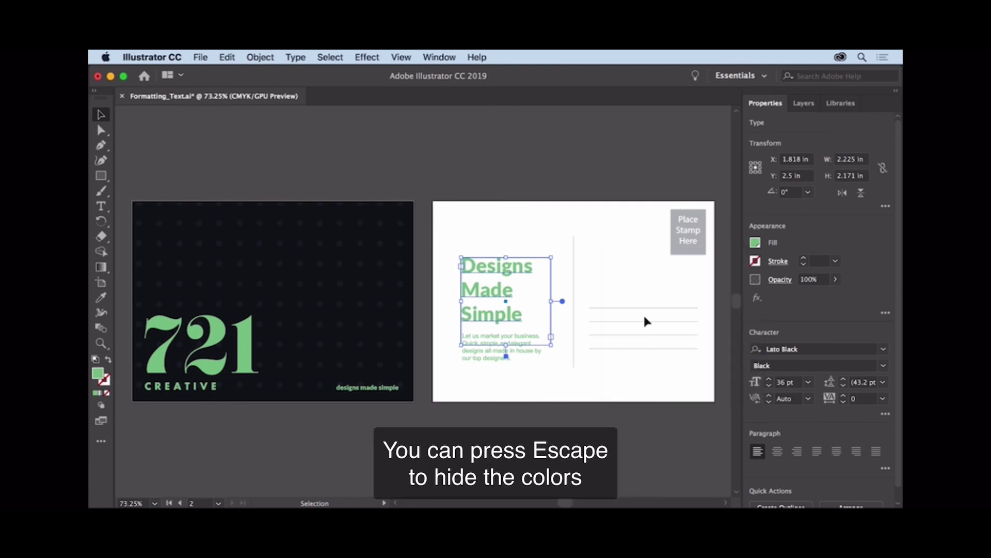
left_click(610, 246)
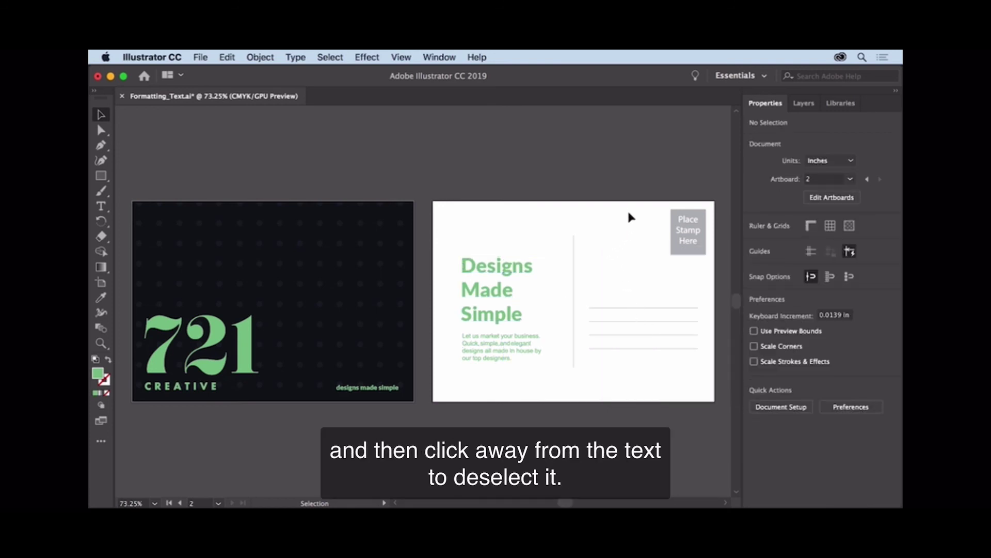